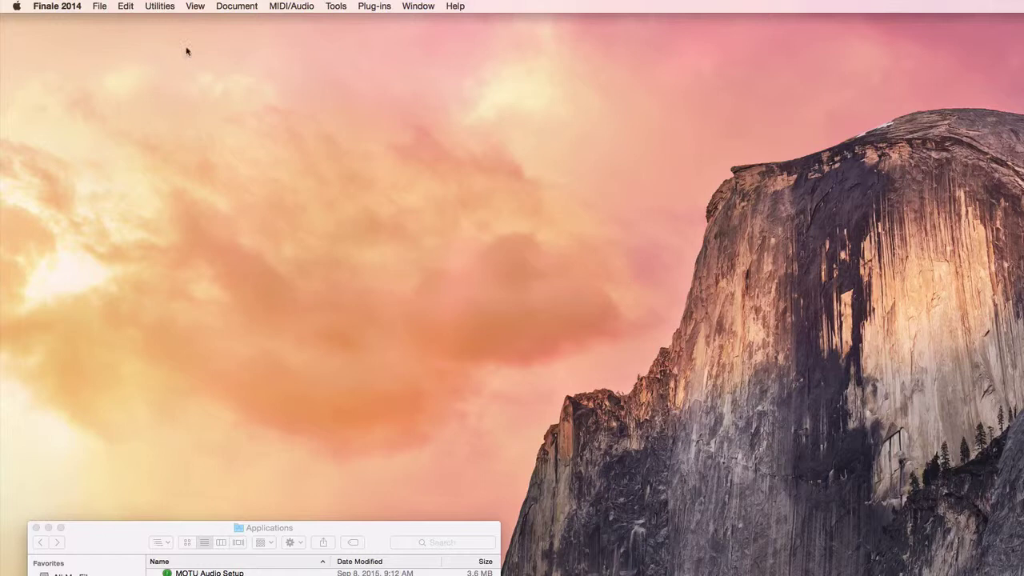
Open Finale's Launch Window from the File menu
{"action": "left_click", "coordinate": [101, 12]}
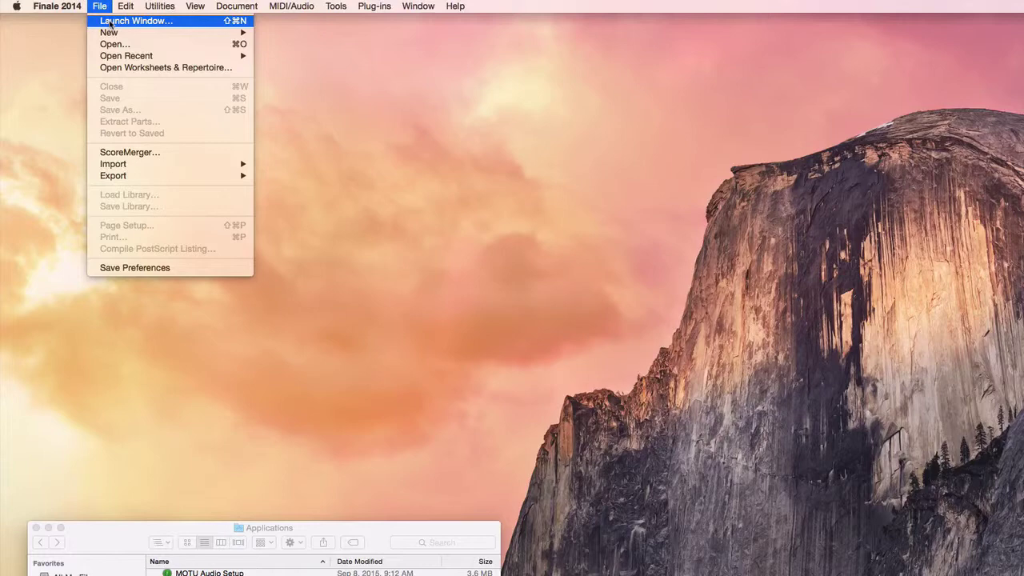
{"action": "left_click", "coordinate": [110, 21]}
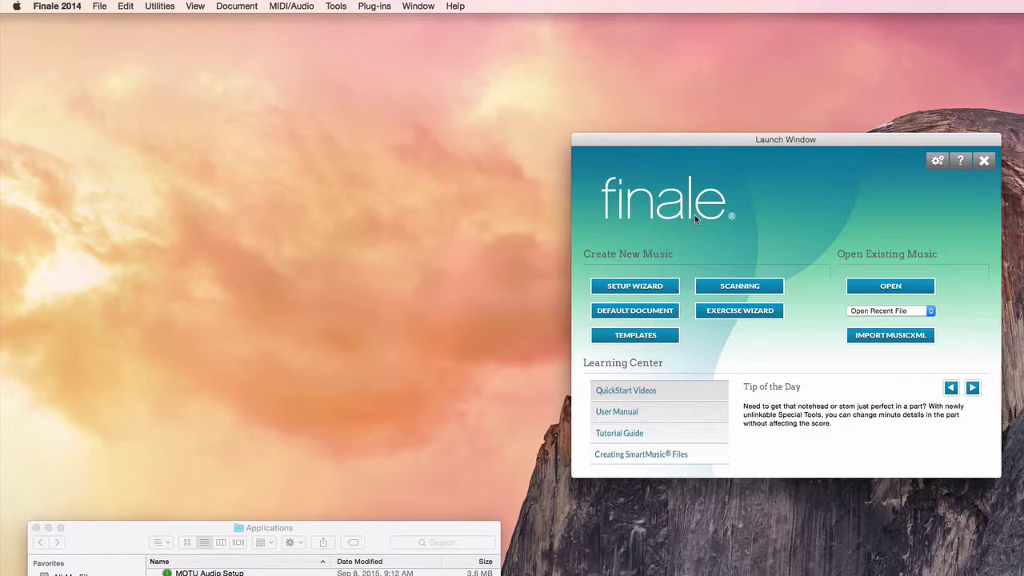
Start the Setup Wizard with the default ensemble and style, and add a Blank Staff instrument
{"action": "left_click", "coordinate": [661, 287]}
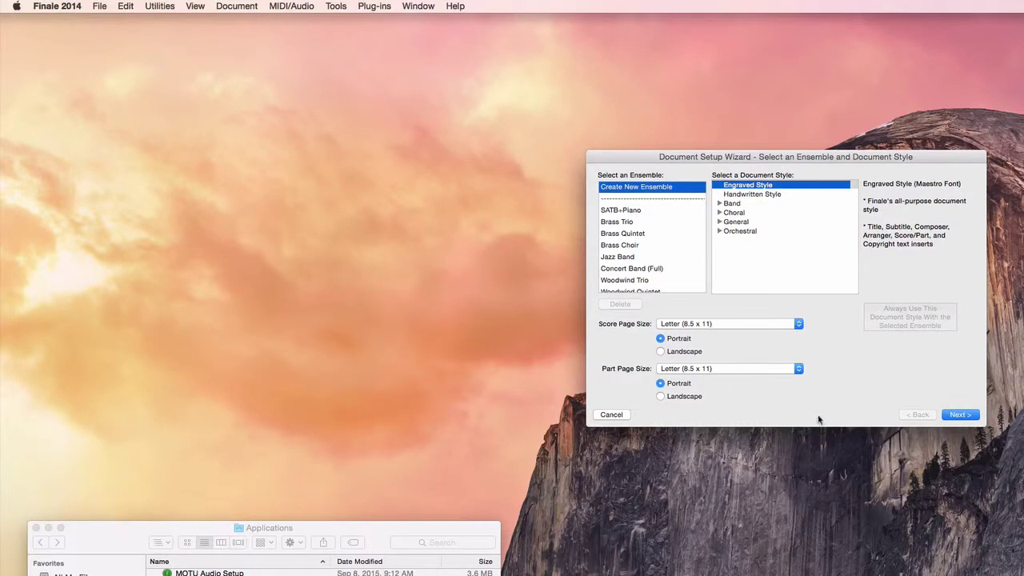
{"action": "left_click", "coordinate": [964, 417]}
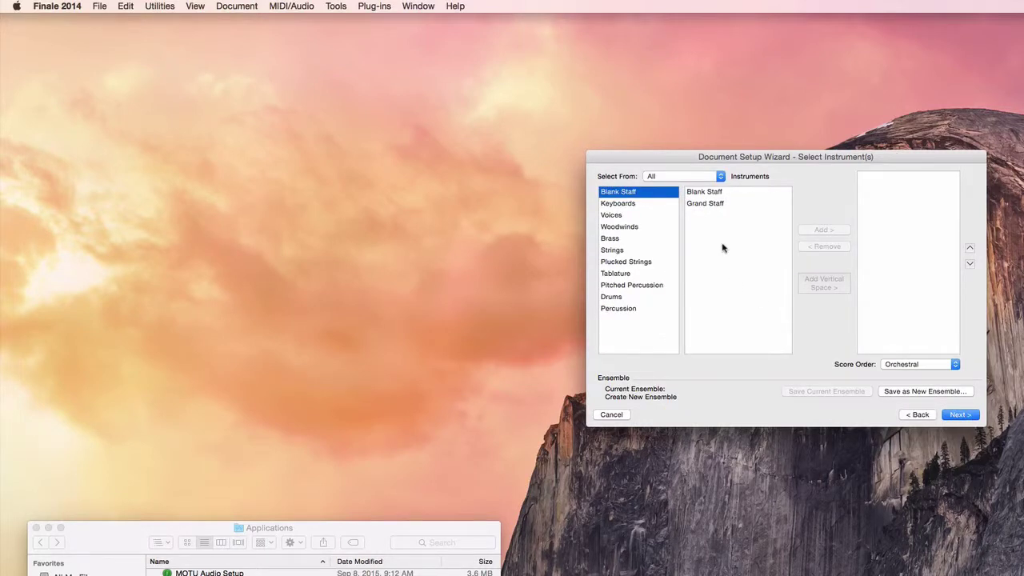
{"action": "left_click", "coordinate": [718, 193]}
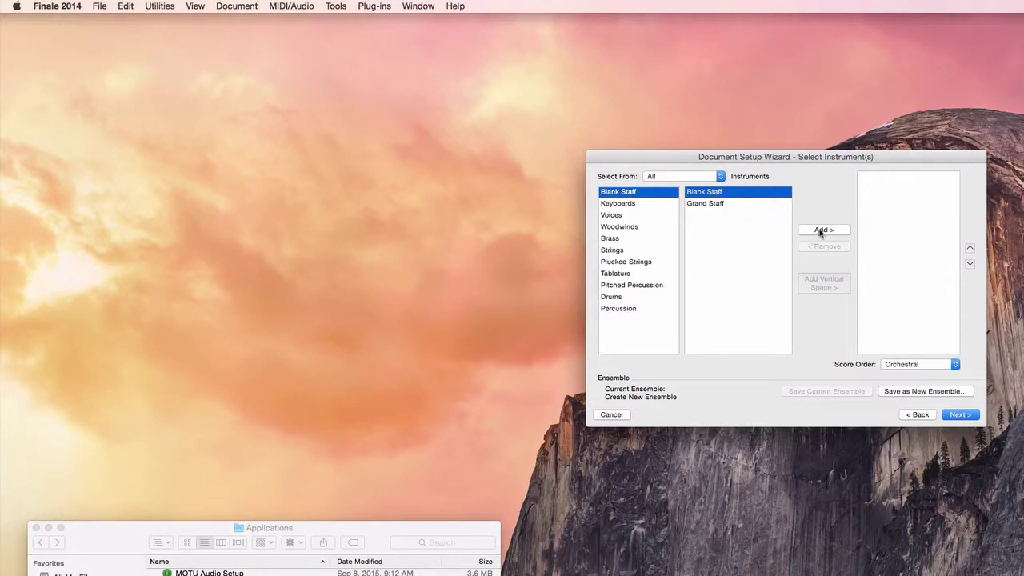
{"action": "left_click", "coordinate": [820, 231]}
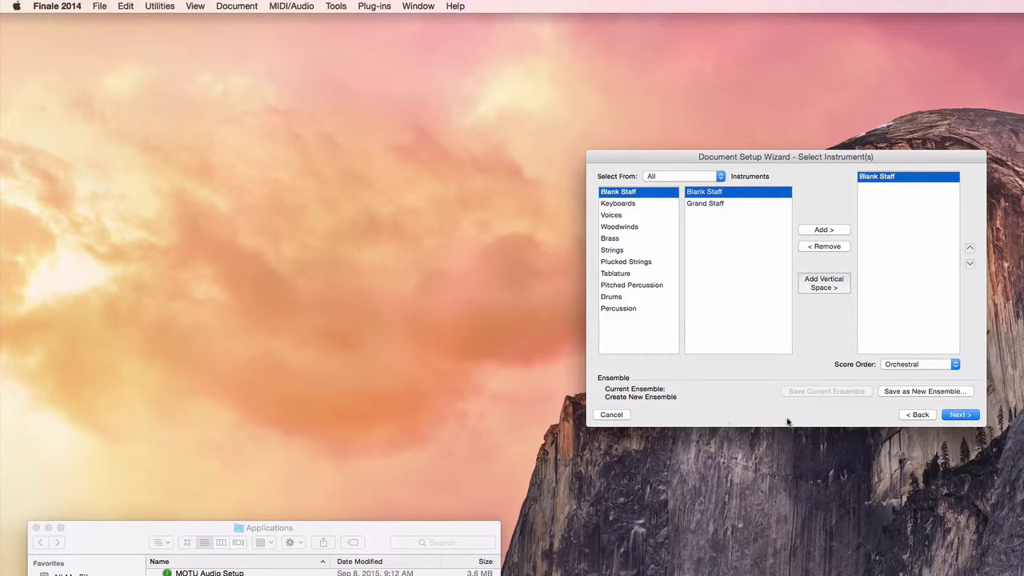
Title the score 'Document Settings and Library' and advance to the Score Settings page
{"action": "left_click", "coordinate": [966, 416]}
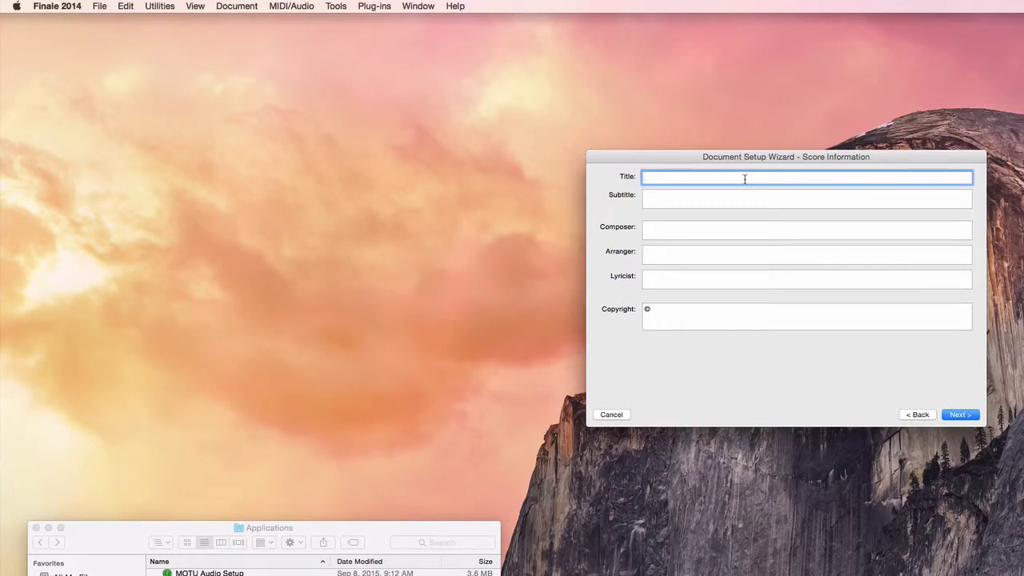
{"action": "type", "text": "Document Settings and Library"}
{"action": "left_click", "coordinate": [960, 415]}
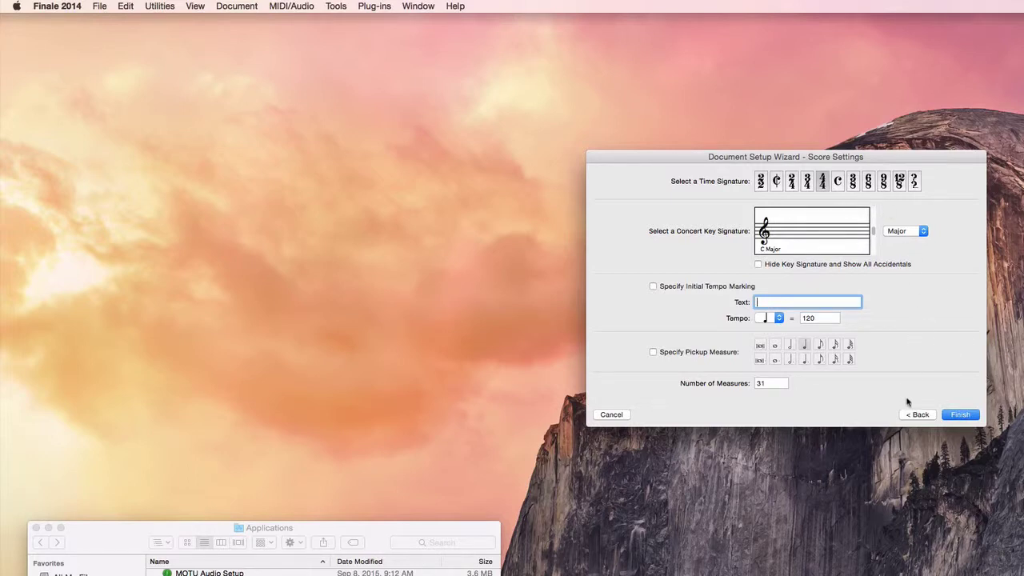
Finish the wizard to create the 4/4 blank-staff score and zoom in twice on the page
{"action": "left_click", "coordinate": [960, 415]}
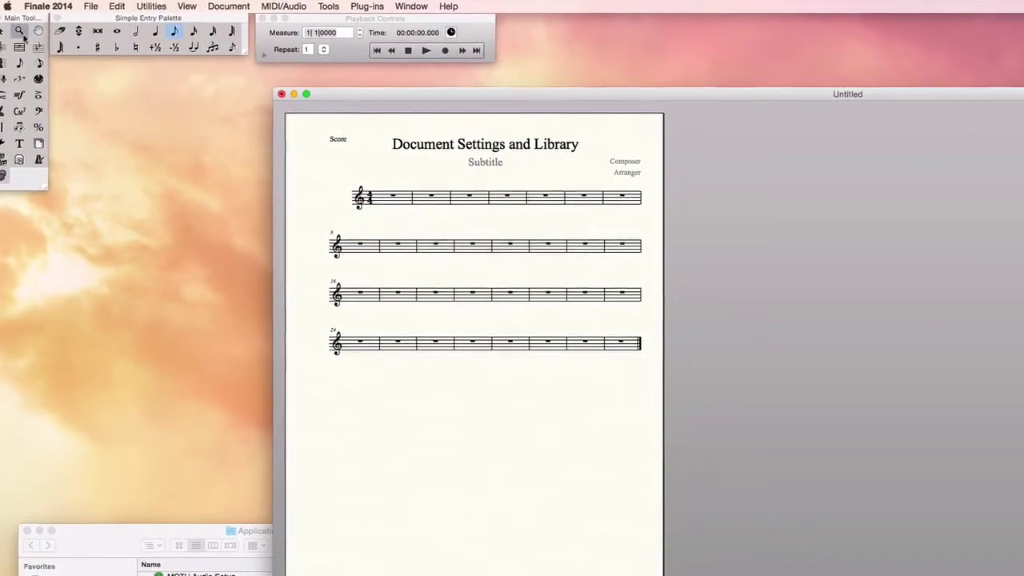
{"action": "left_click", "coordinate": [376, 207]}
{"action": "left_click", "coordinate": [392, 228]}
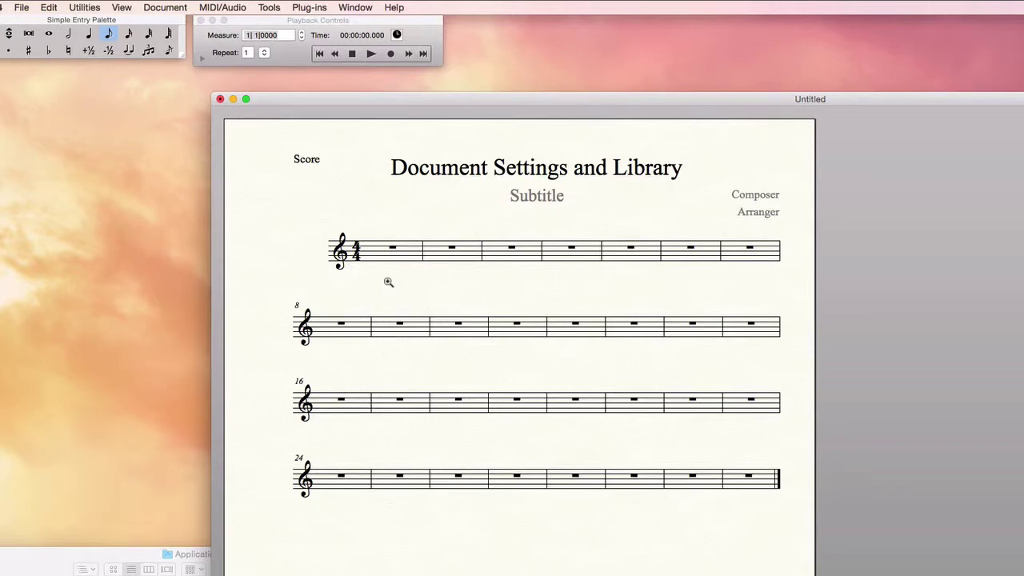
Open Document Options and browse its categories from Alternate Notation through Grids & Guides
{"action": "left_click", "coordinate": [175, 8]}
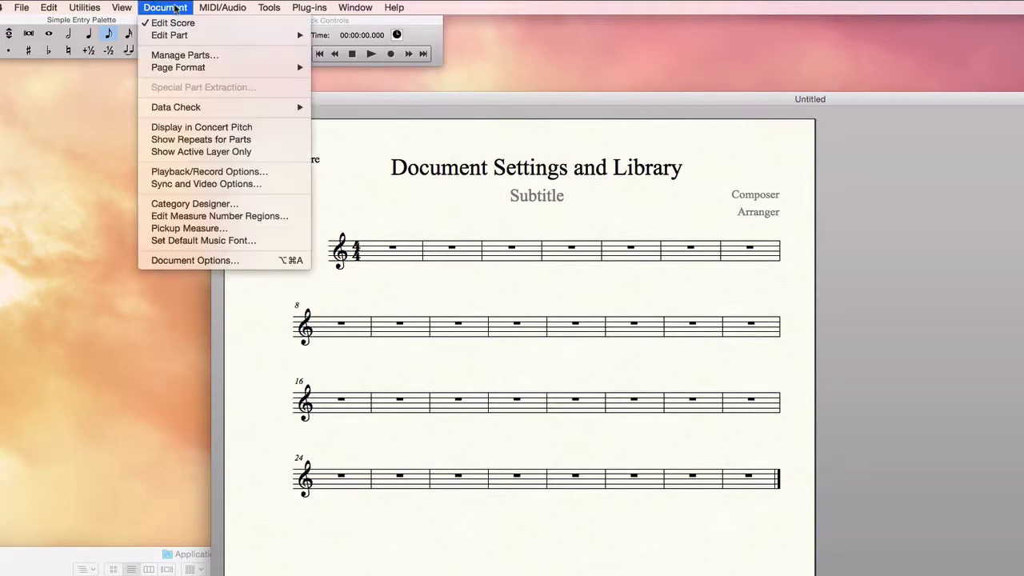
{"action": "left_click", "coordinate": [203, 262]}
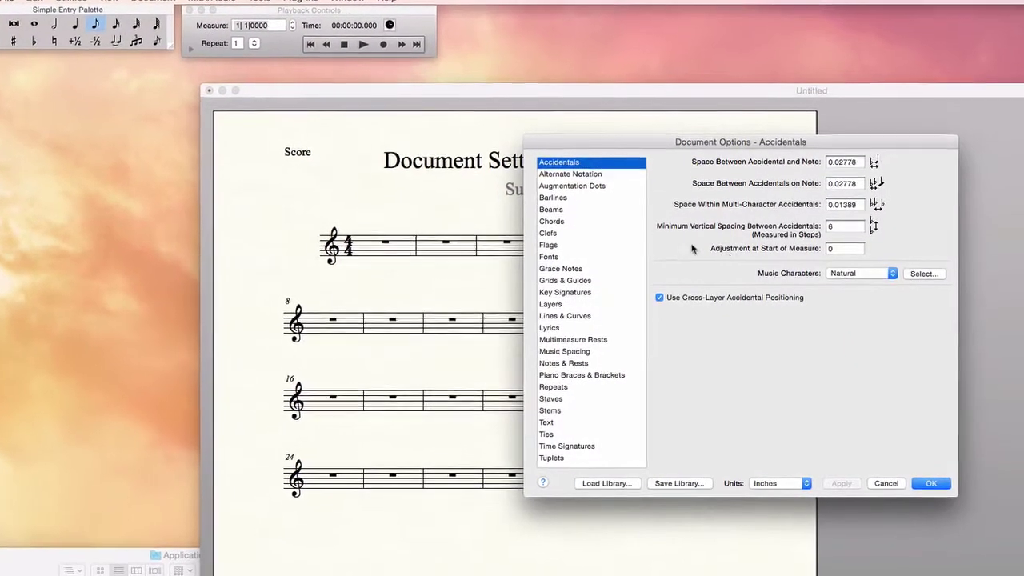
{"action": "left_click", "coordinate": [592, 175]}
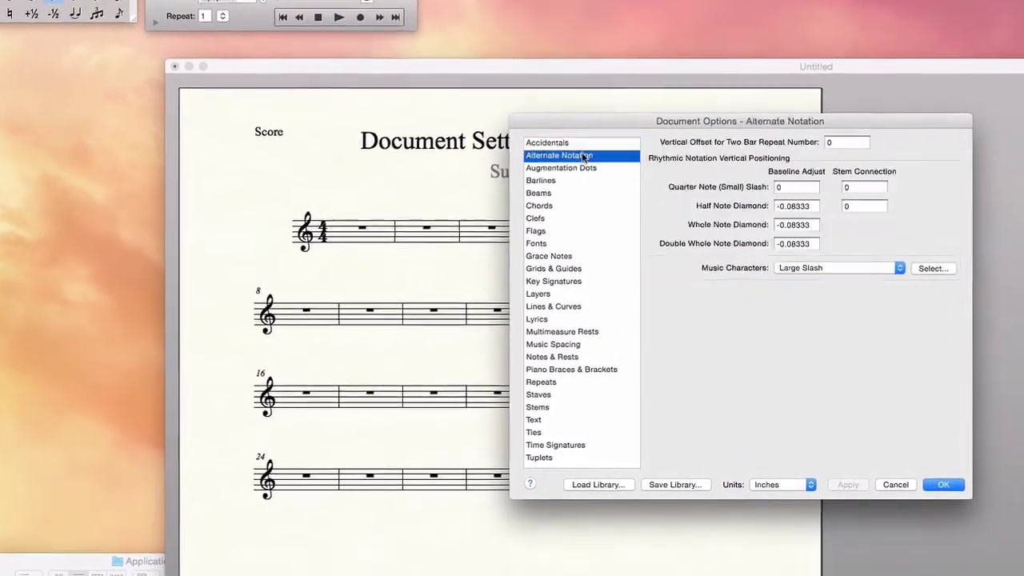
{"action": "left_click", "coordinate": [572, 168]}
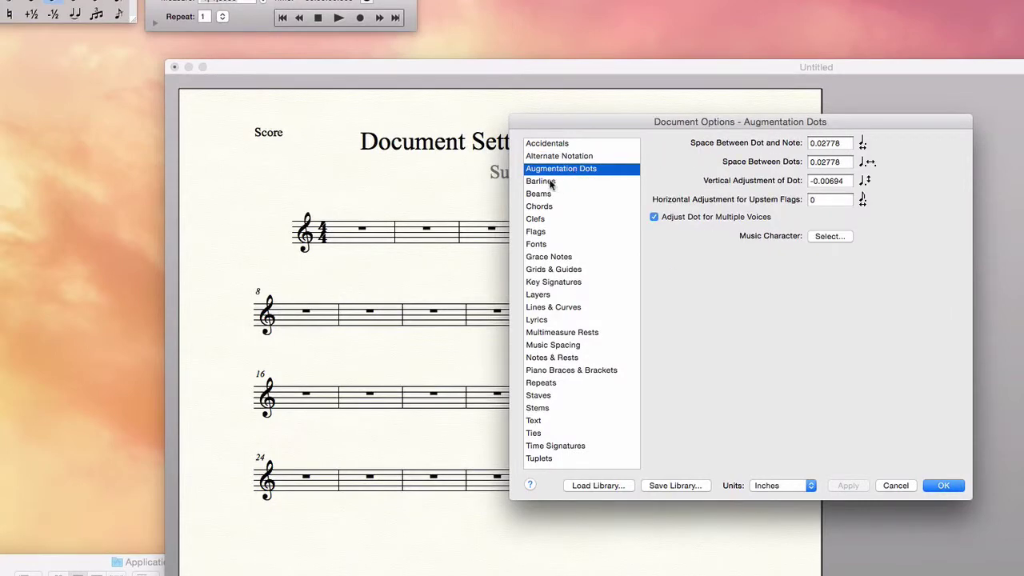
{"action": "left_click", "coordinate": [550, 182]}
{"action": "left_click", "coordinate": [548, 195]}
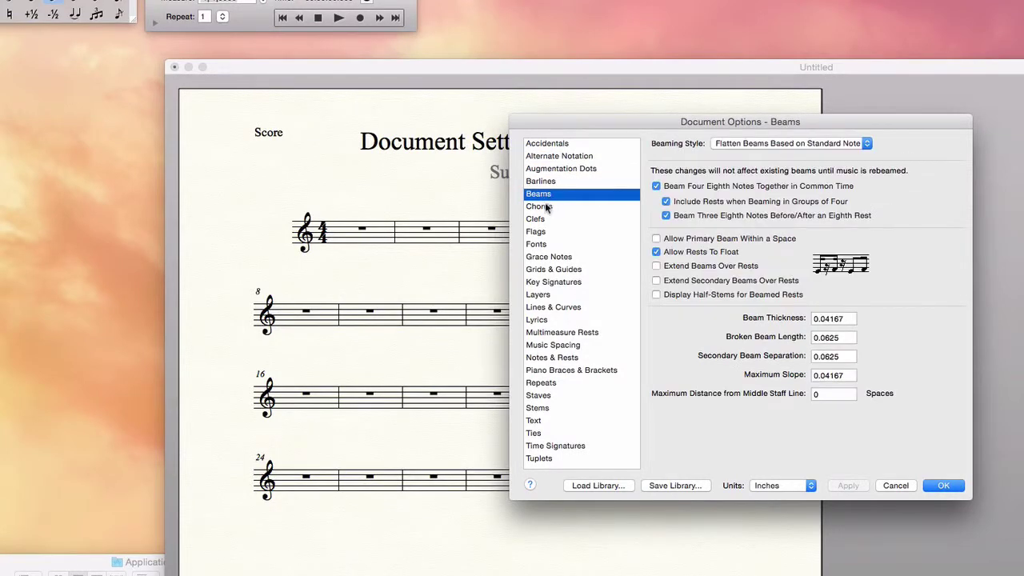
{"action": "left_click", "coordinate": [547, 207]}
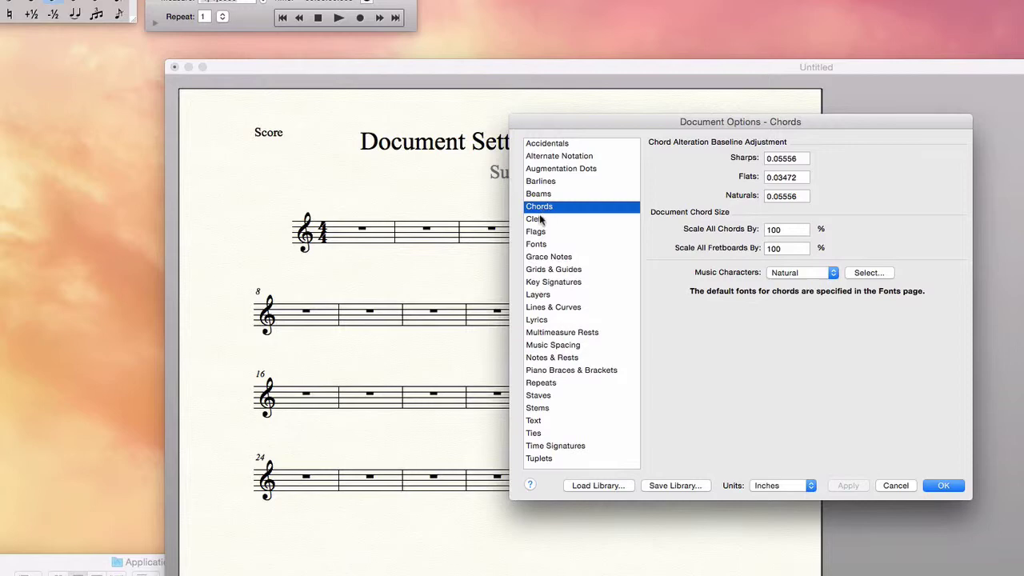
{"action": "left_click", "coordinate": [541, 219]}
{"action": "left_click", "coordinate": [542, 232]}
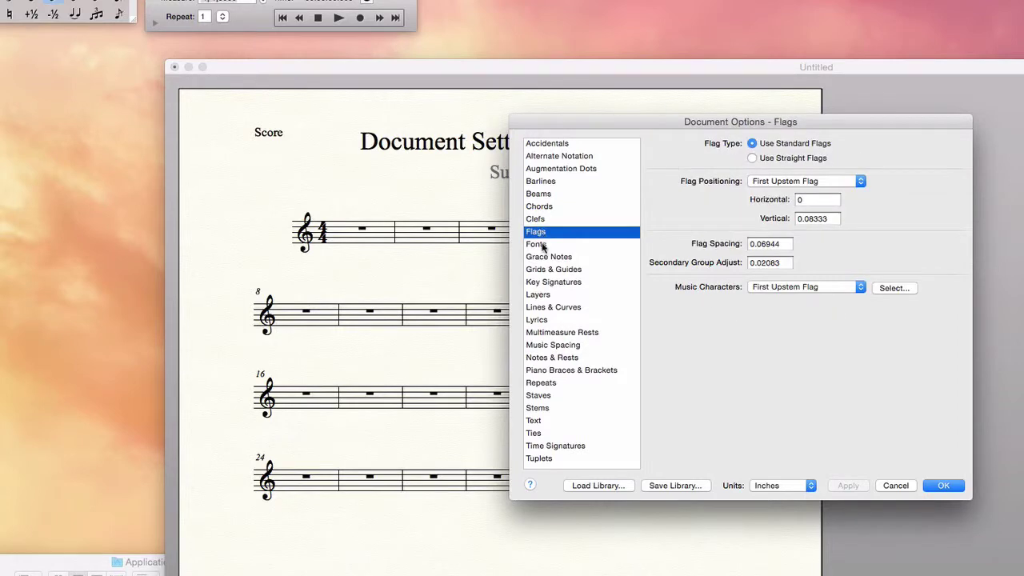
{"action": "left_click", "coordinate": [543, 245]}
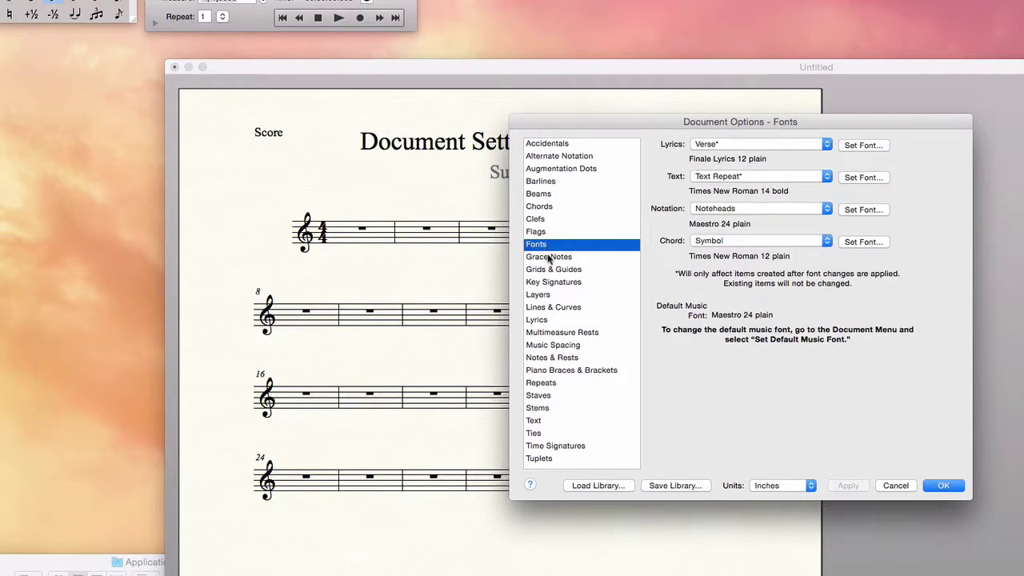
{"action": "left_click", "coordinate": [549, 257]}
{"action": "left_click", "coordinate": [548, 270]}
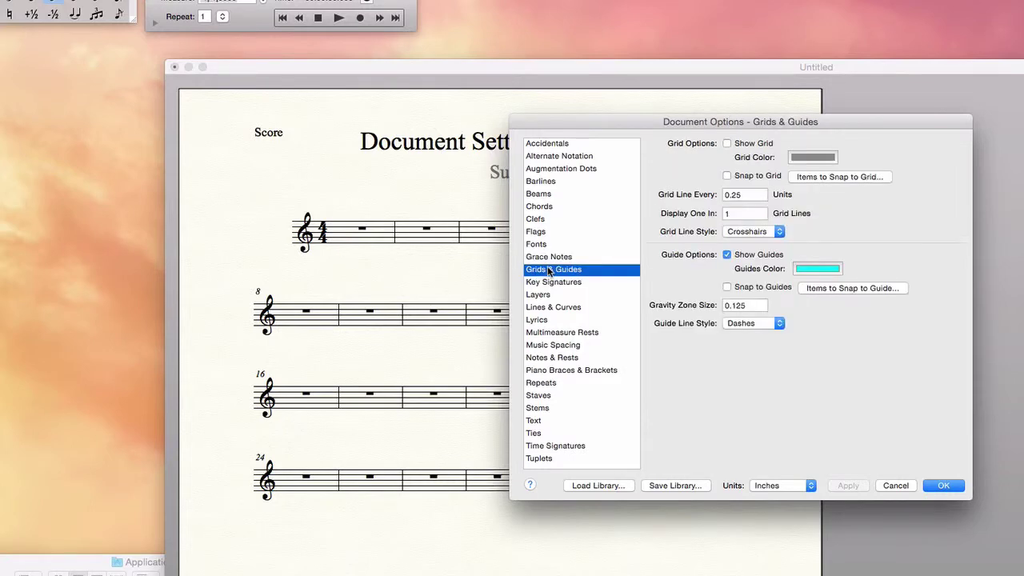
On the Fonts page, pick Time (Score) from the Notation font list
{"action": "left_click", "coordinate": [542, 245]}
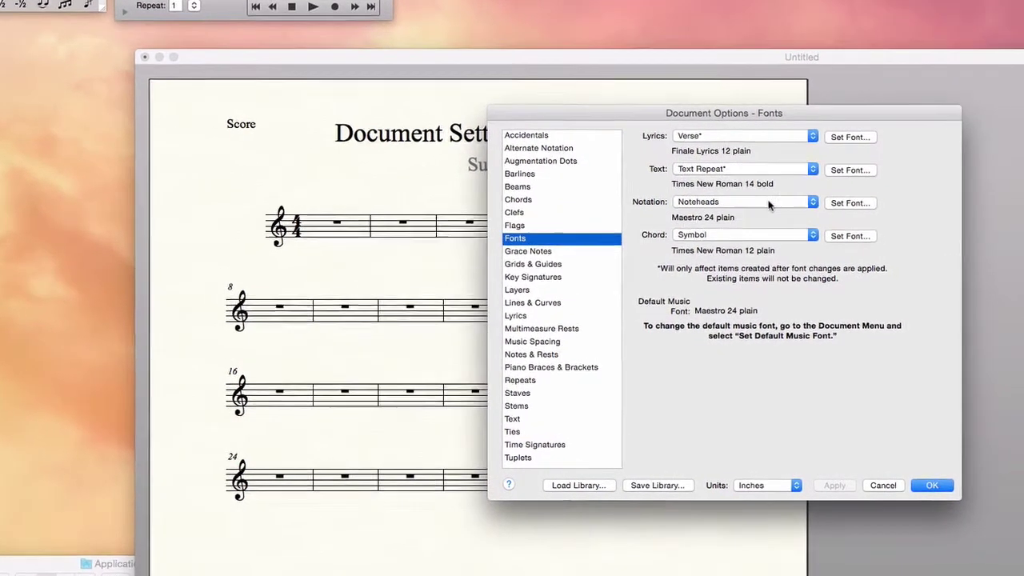
{"action": "left_click", "coordinate": [775, 203]}
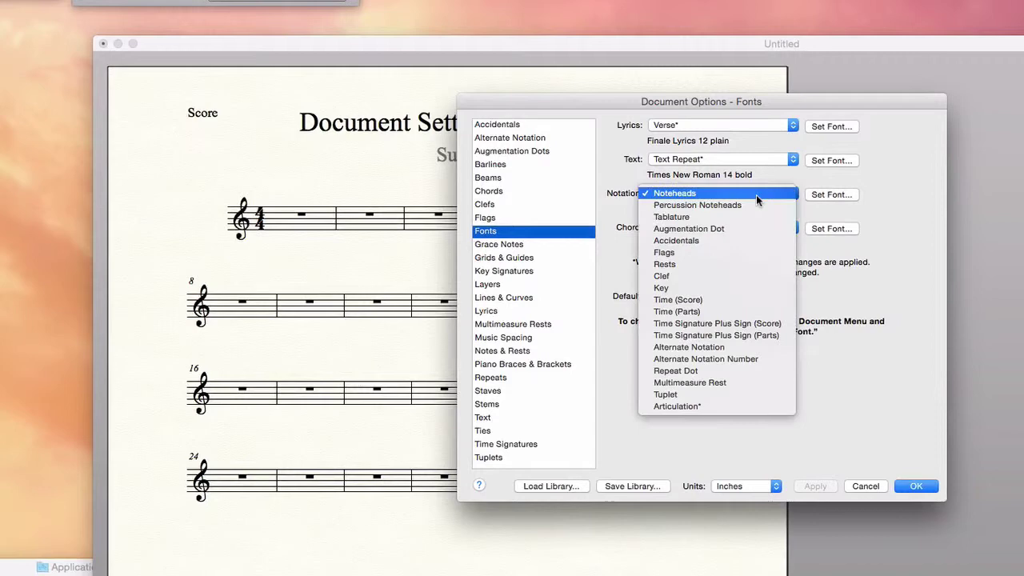
{"action": "left_click", "coordinate": [699, 299]}
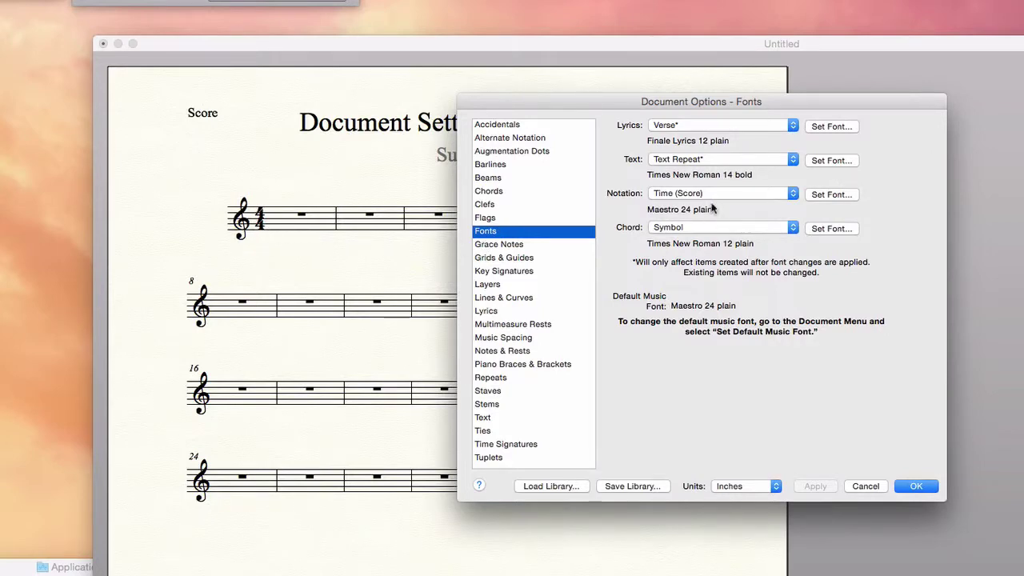
Change the Time (Score) font from Maestro 24 to Engraver Time at size 60
{"action": "left_click", "coordinate": [831, 194]}
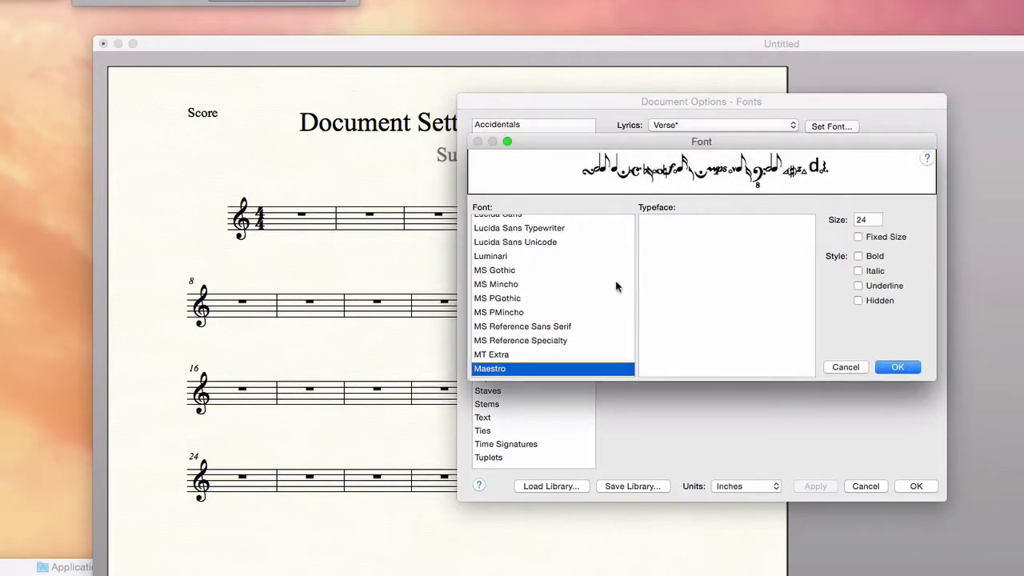
{"action": "scroll", "coordinate": [554, 317], "scroll_direction": "up", "scroll_amount": 2}
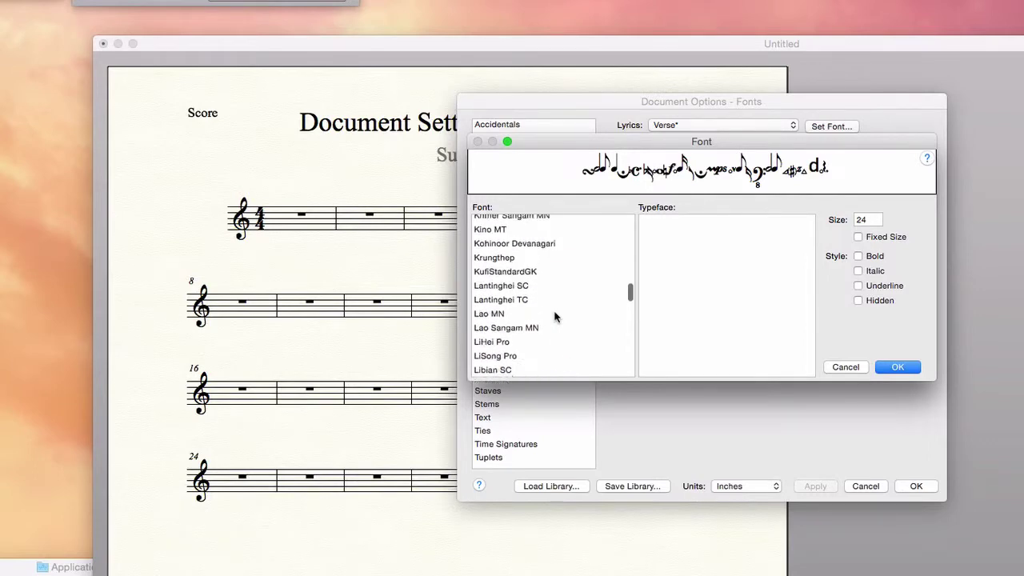
{"action": "scroll", "coordinate": [555, 317], "scroll_direction": "up", "scroll_amount": 10}
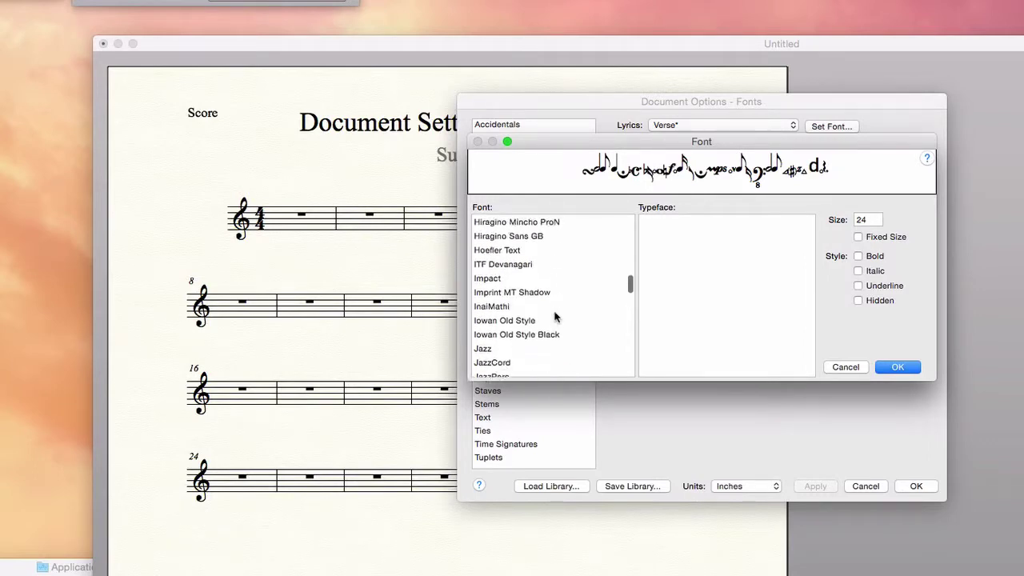
{"action": "scroll", "coordinate": [554, 317], "scroll_direction": "up", "scroll_amount": 6}
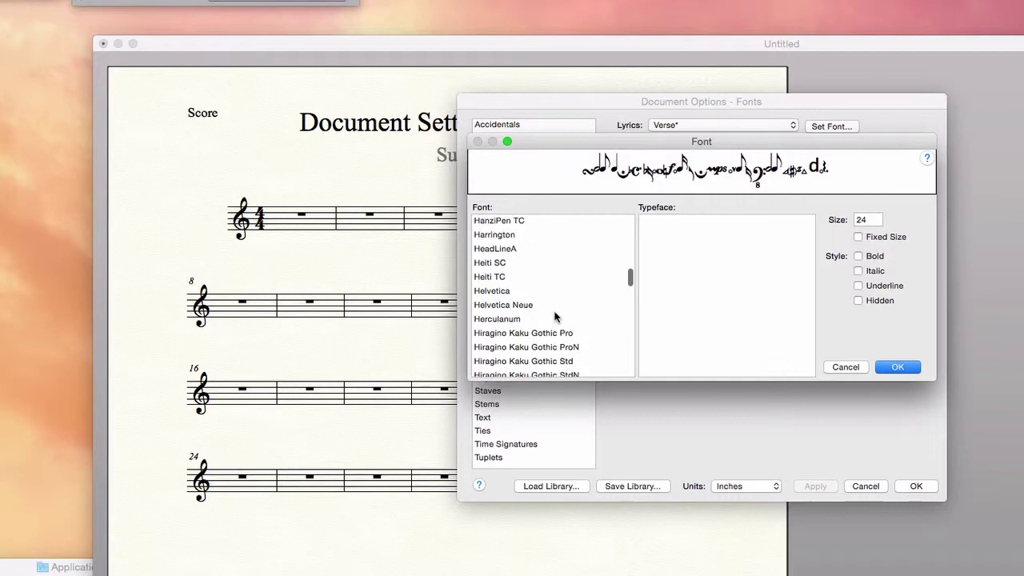
{"action": "scroll", "coordinate": [554, 316], "scroll_direction": "up", "scroll_amount": 6}
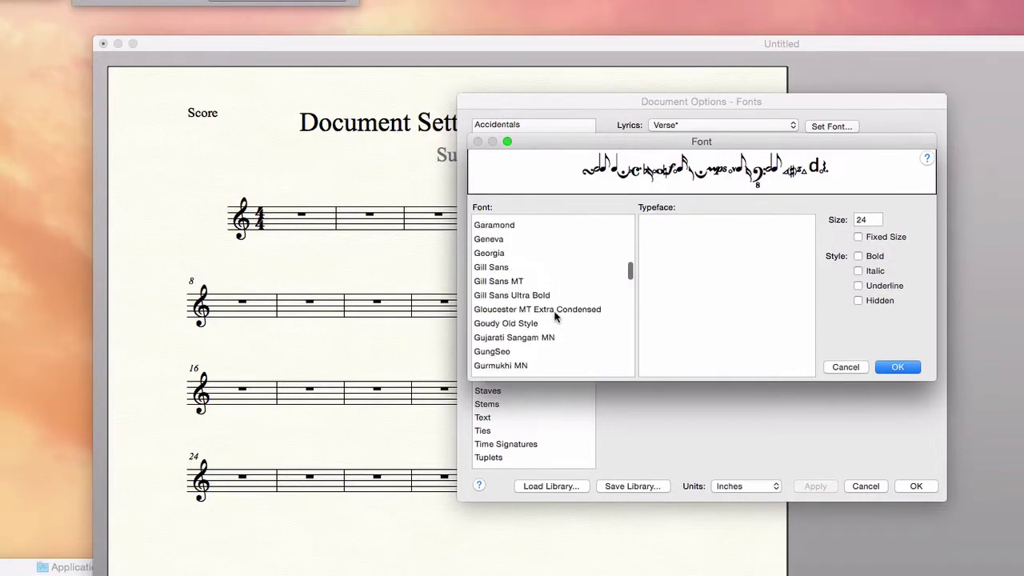
{"action": "scroll", "coordinate": [554, 316], "scroll_direction": "up", "scroll_amount": 4}
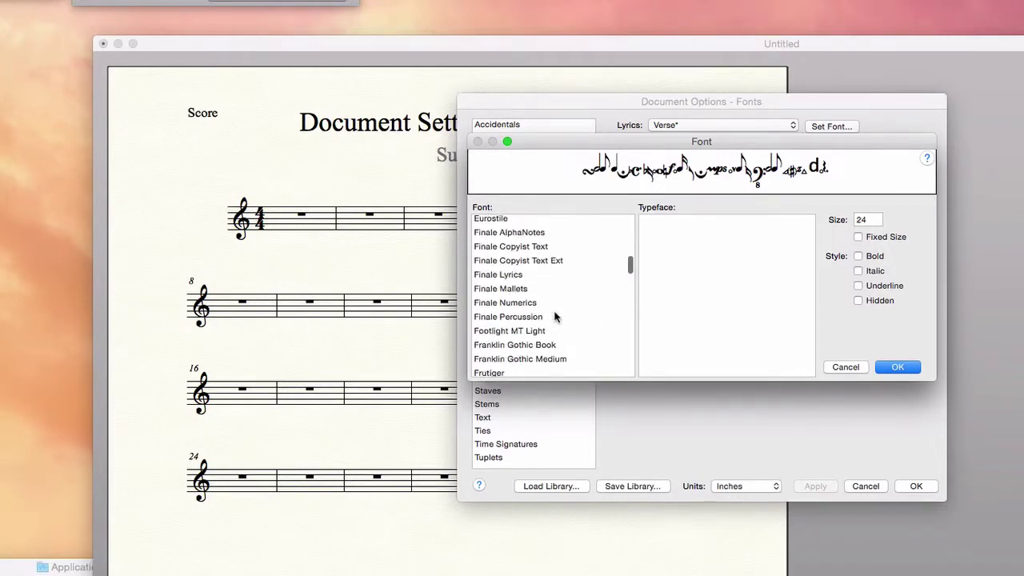
{"action": "scroll", "coordinate": [554, 317], "scroll_direction": "up", "scroll_amount": 3}
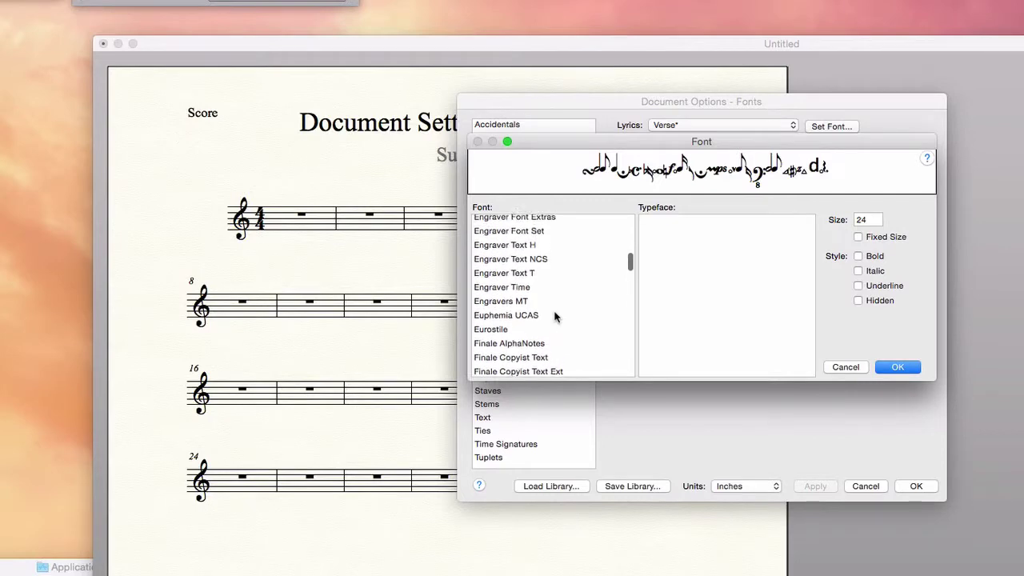
{"action": "left_click", "coordinate": [518, 310]}
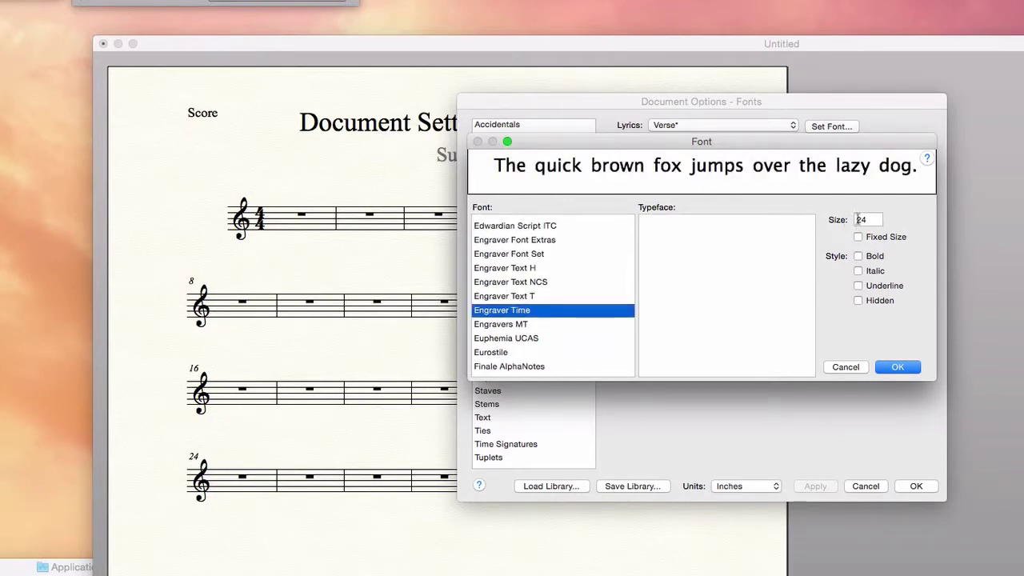
{"action": "left_click_drag", "start_coordinate": [872, 219], "coordinate": [847, 218]}
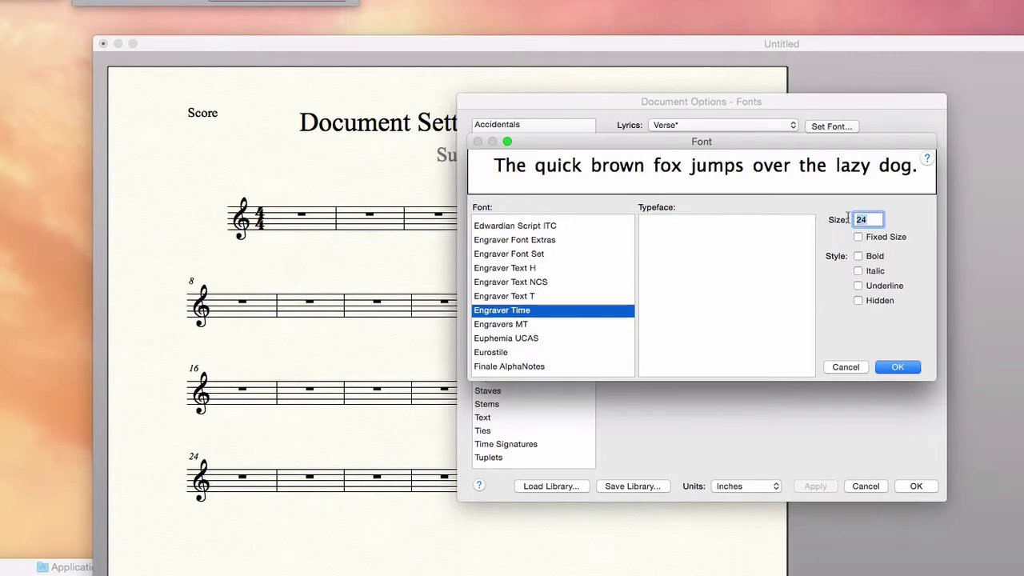
{"action": "type", "text": "60"}
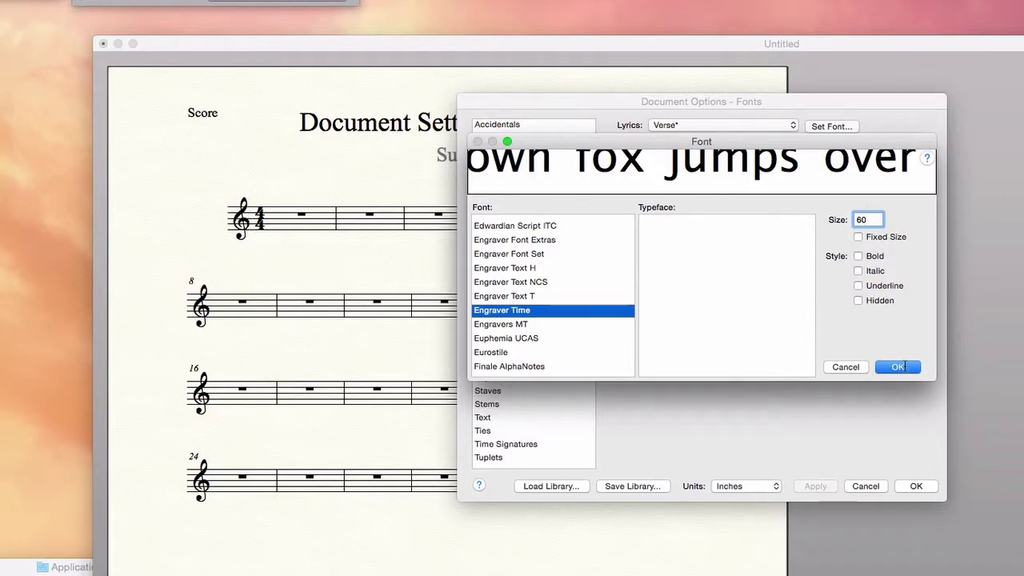
{"action": "left_click", "coordinate": [899, 366]}
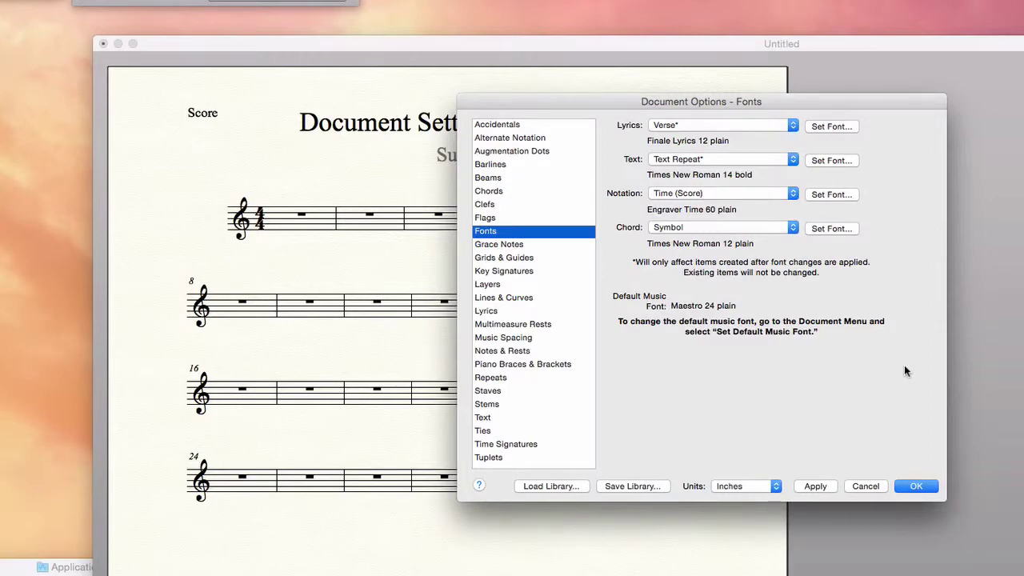
Confirm Document Options so the 4/4 time signature displays in Engraver Time 60
{"action": "left_click", "coordinate": [916, 486]}
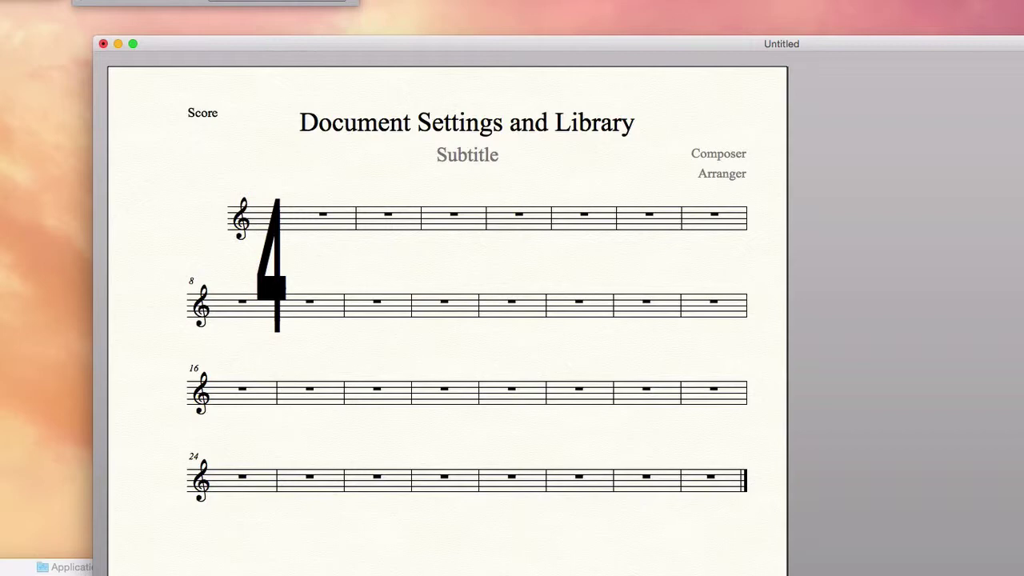
In Document Options > Time Signatures, enter 1.75 for the score Top Symbol vertical adjustment
{"action": "left_click", "coordinate": [40, 0]}
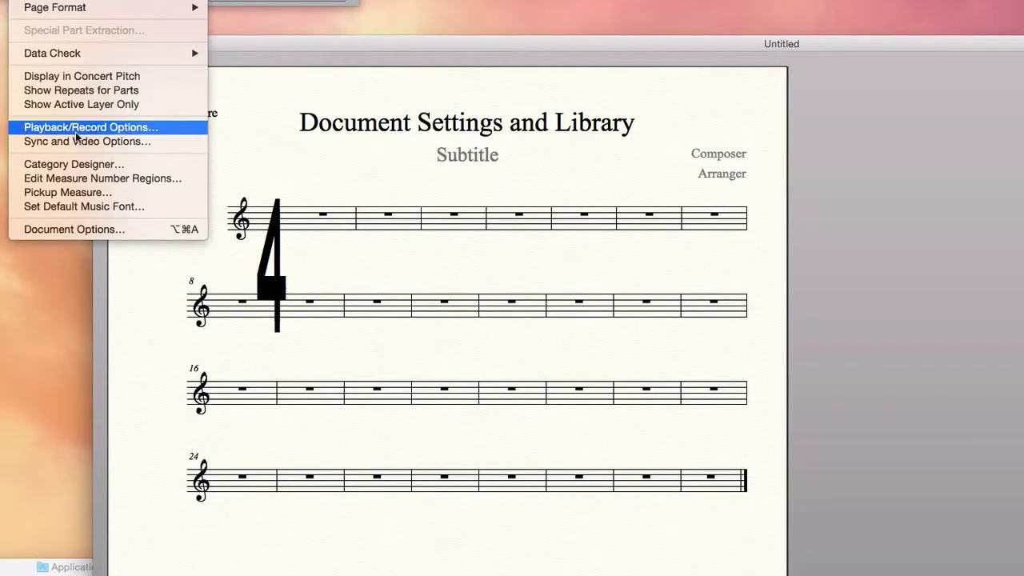
{"action": "left_click", "coordinate": [97, 231]}
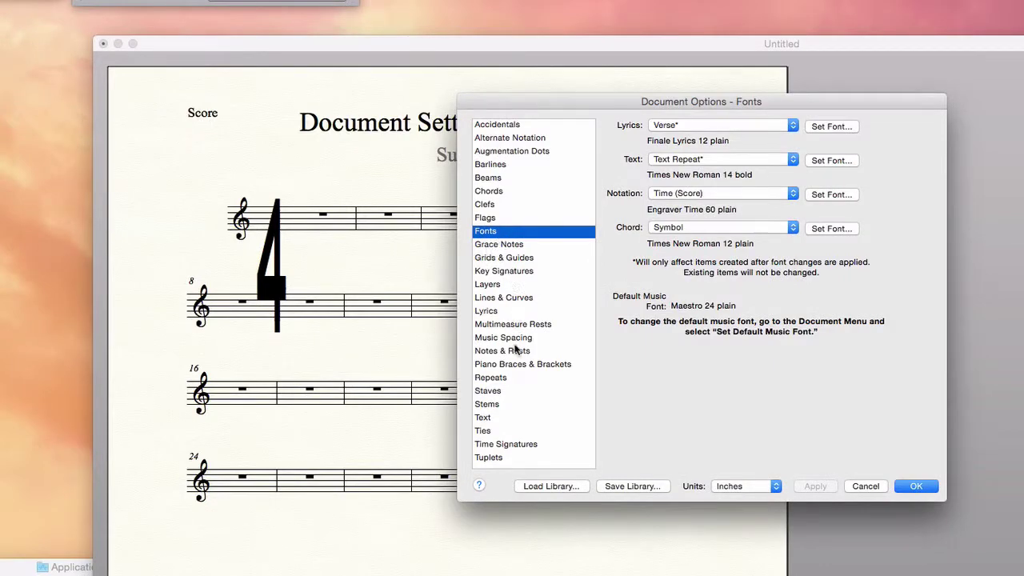
{"action": "left_click", "coordinate": [505, 445]}
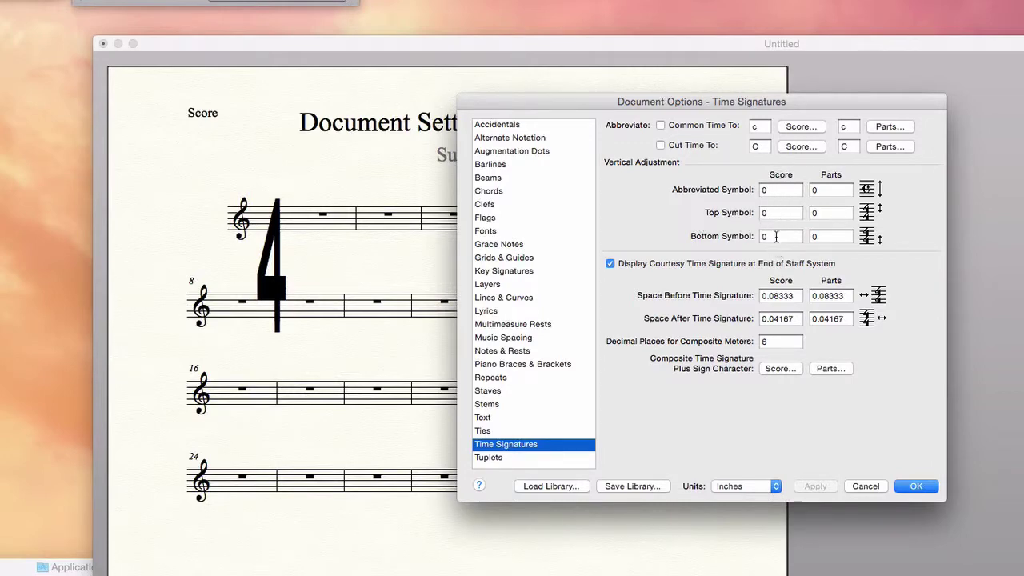
{"action": "left_click", "coordinate": [776, 213]}
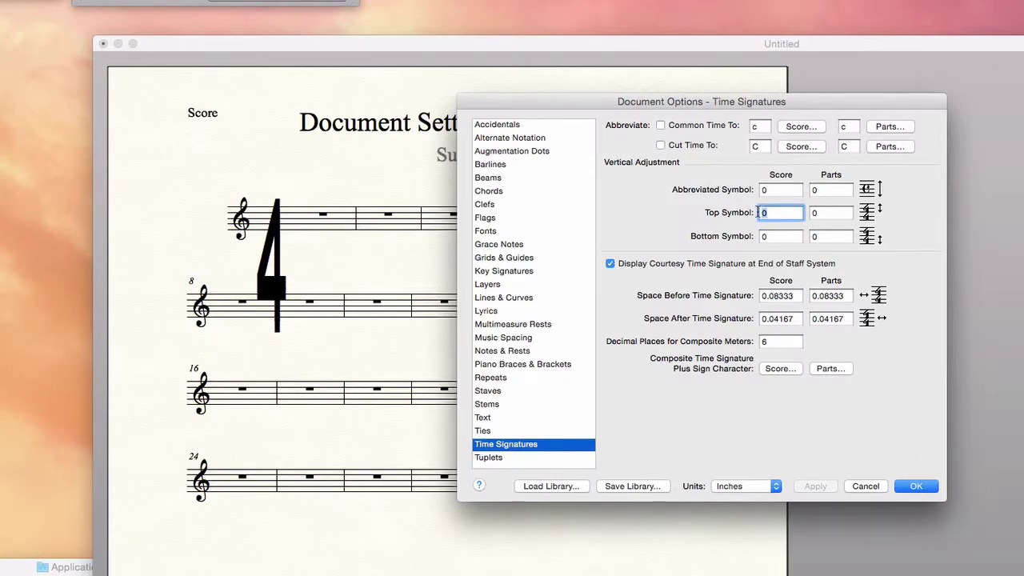
{"action": "type", "text": "2"}
{"action": "key", "text": "BackSpace"}
{"action": "type", "text": "1.75"}
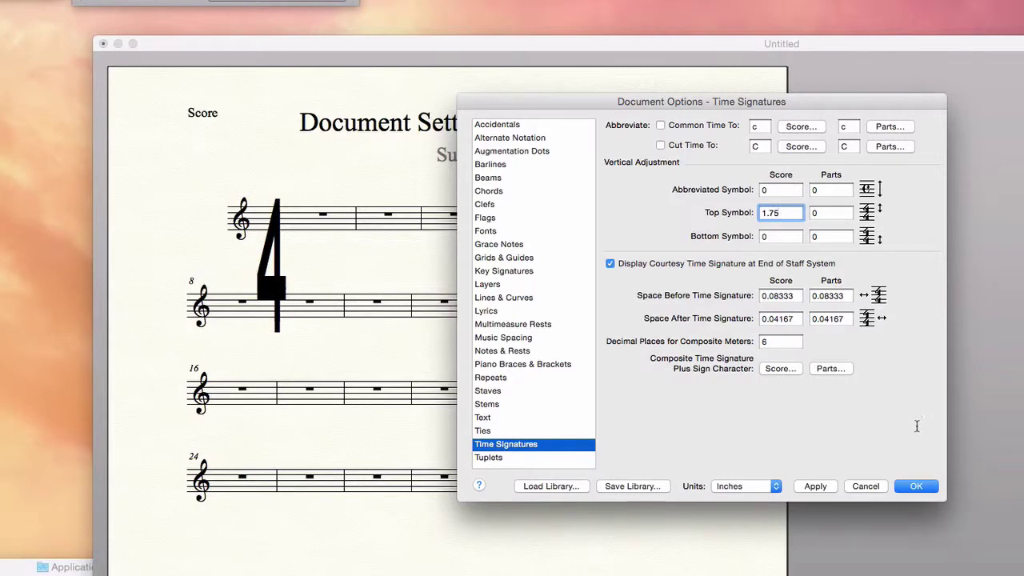
Apply the 1.75 top-symbol offset by closing Document Options, then open the File menu
{"action": "left_click", "coordinate": [915, 486]}
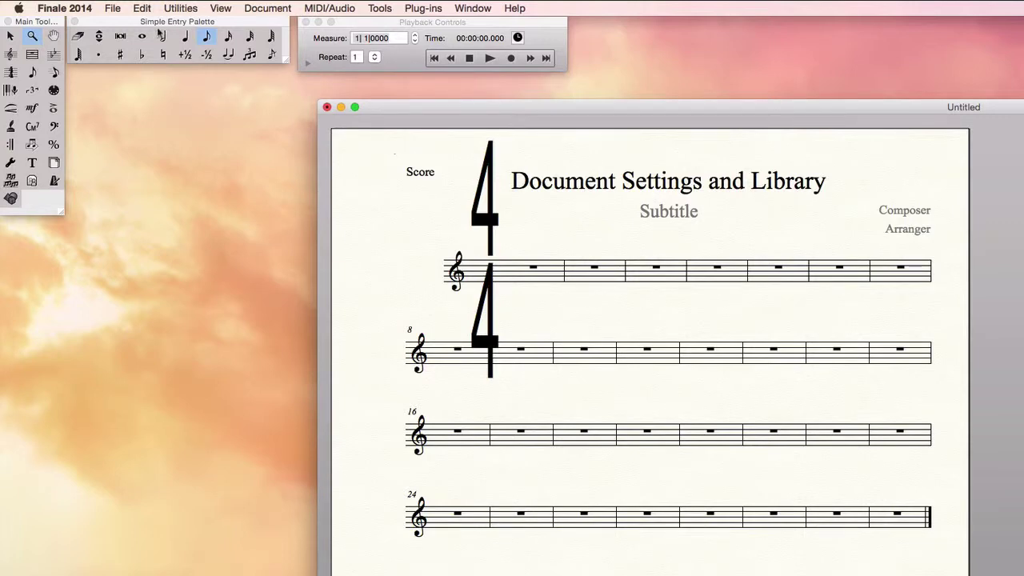
{"action": "left_click", "coordinate": [114, 7]}
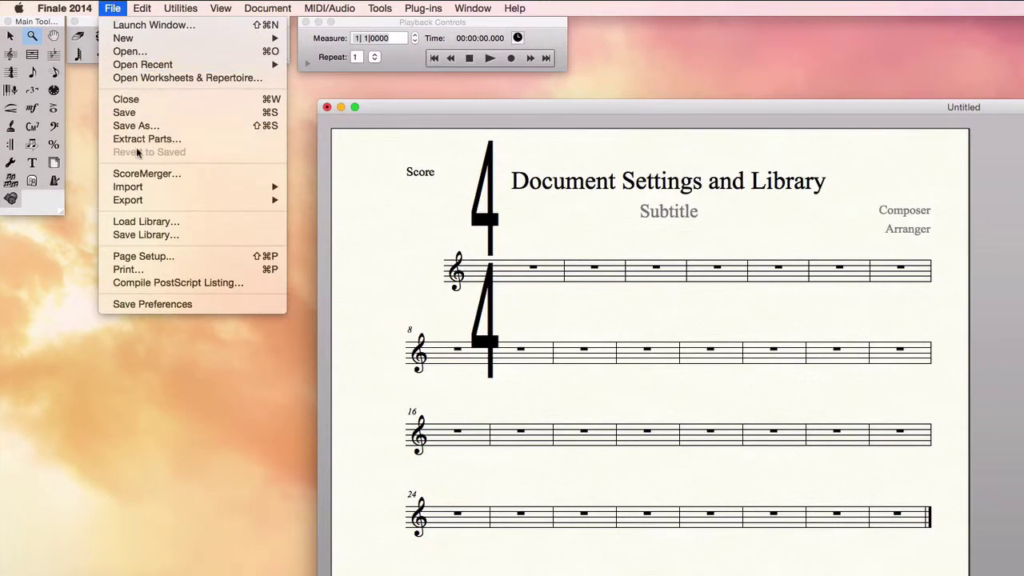
Begin Save Library from the Document Options dialog with only Document Options selected
{"action": "mouse_move", "coordinate": [147, 206]}
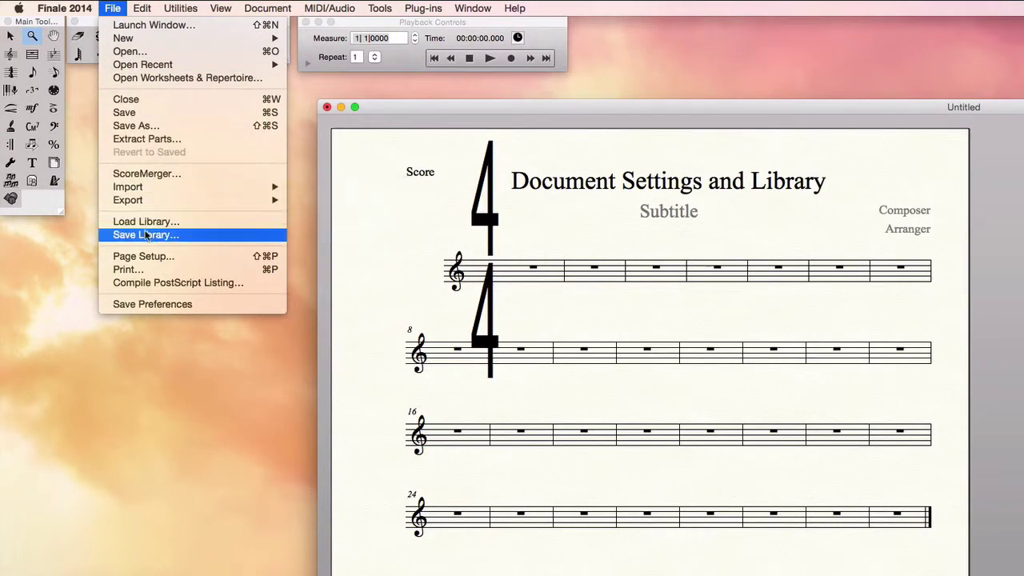
{"action": "left_click", "coordinate": [146, 235]}
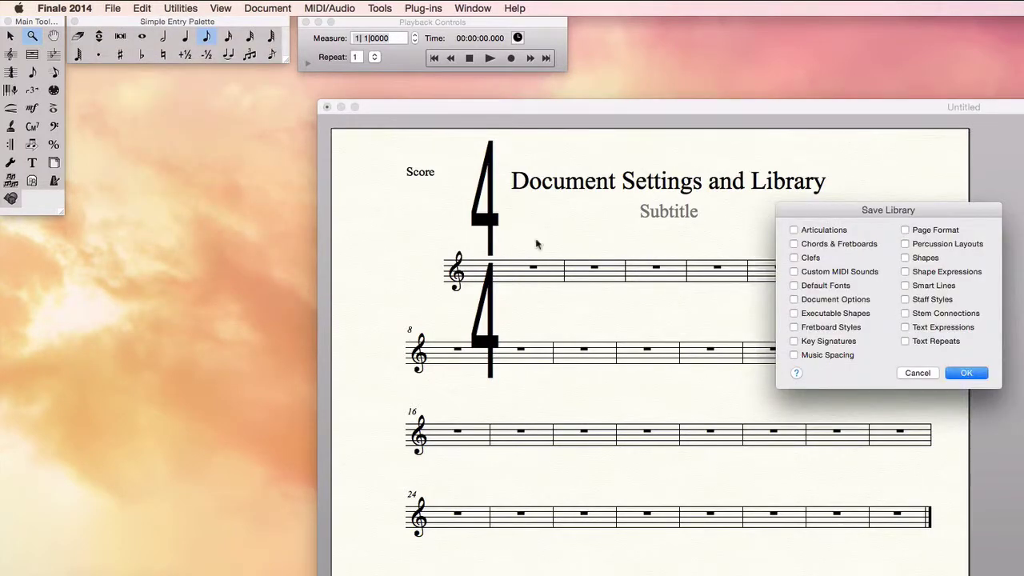
{"action": "left_click", "coordinate": [917, 372]}
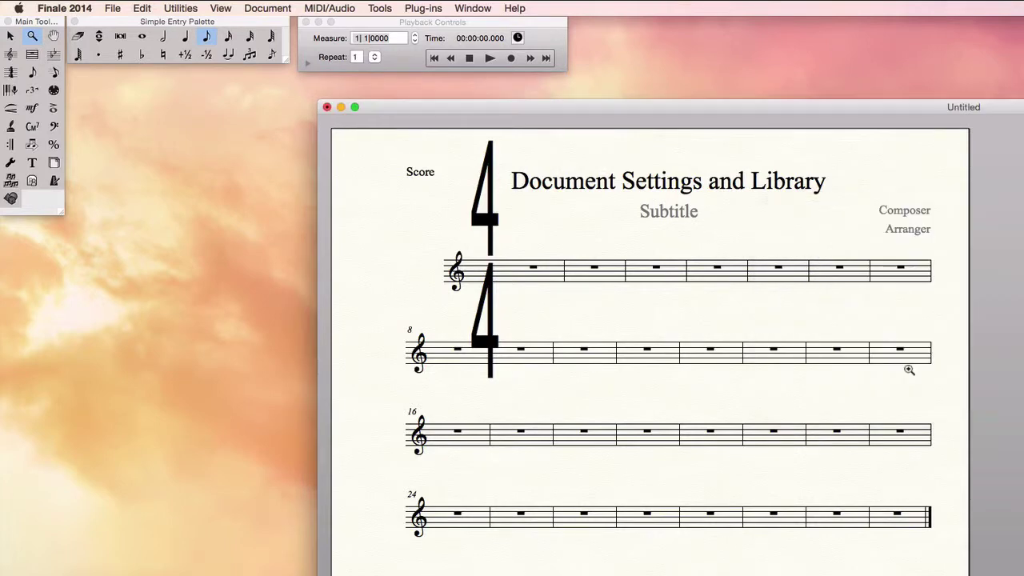
{"action": "left_click", "coordinate": [265, 6]}
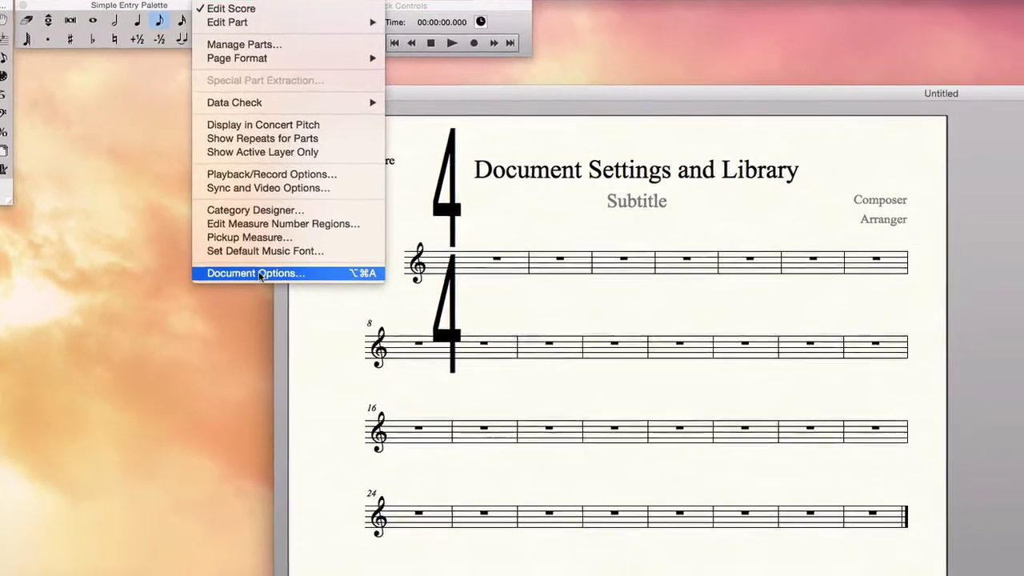
{"action": "left_click", "coordinate": [260, 273]}
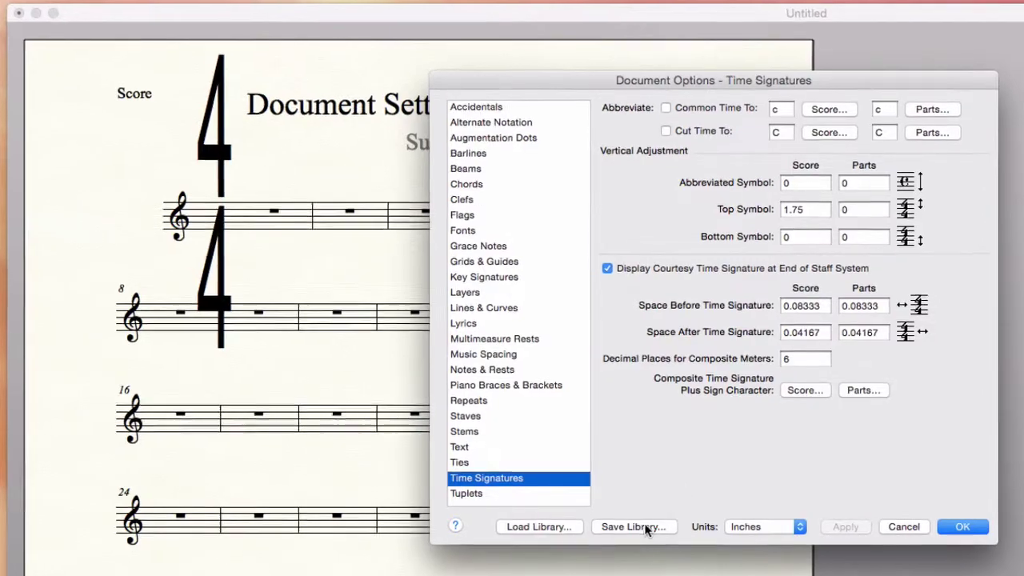
{"action": "left_click", "coordinate": [644, 526]}
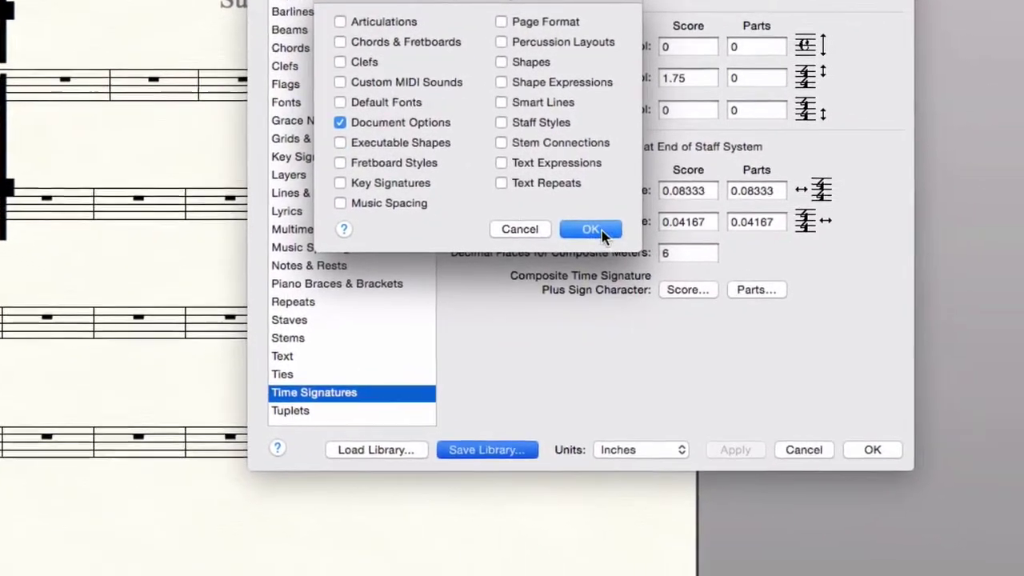
Save only the Document Options library, targeting Library > Application Support > MakeMusic > Finale 2014 > Libraries
{"action": "left_click", "coordinate": [641, 258]}
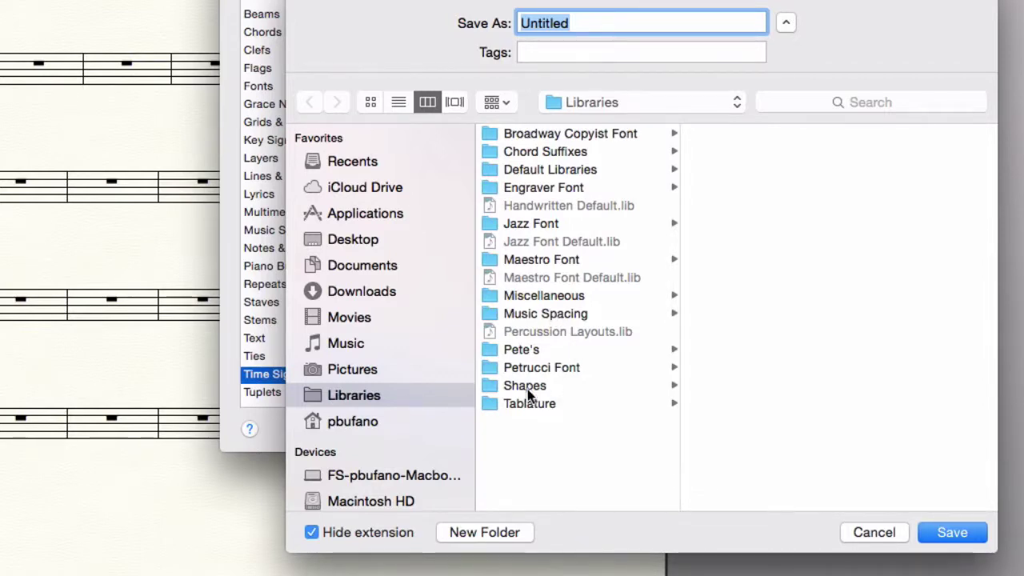
{"action": "left_click", "coordinate": [352, 419]}
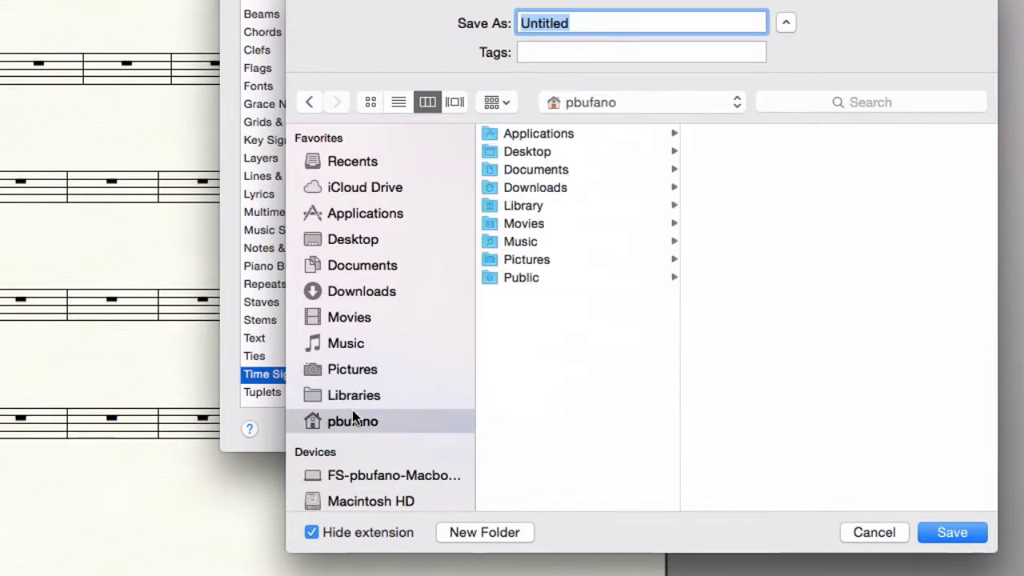
{"action": "left_click", "coordinate": [524, 205]}
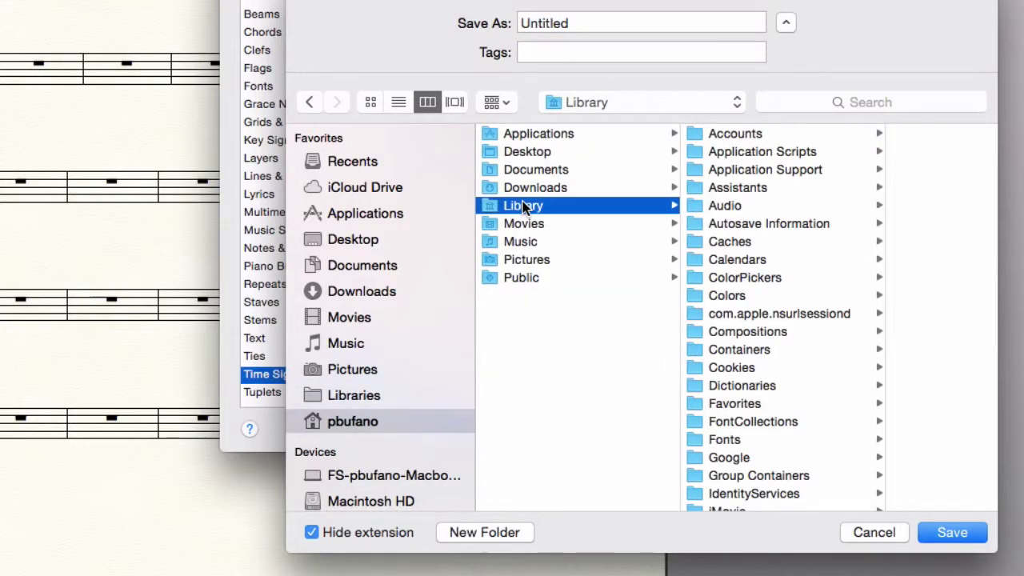
{"action": "scroll", "coordinate": [807, 256], "scroll_direction": "down", "scroll_amount": 1}
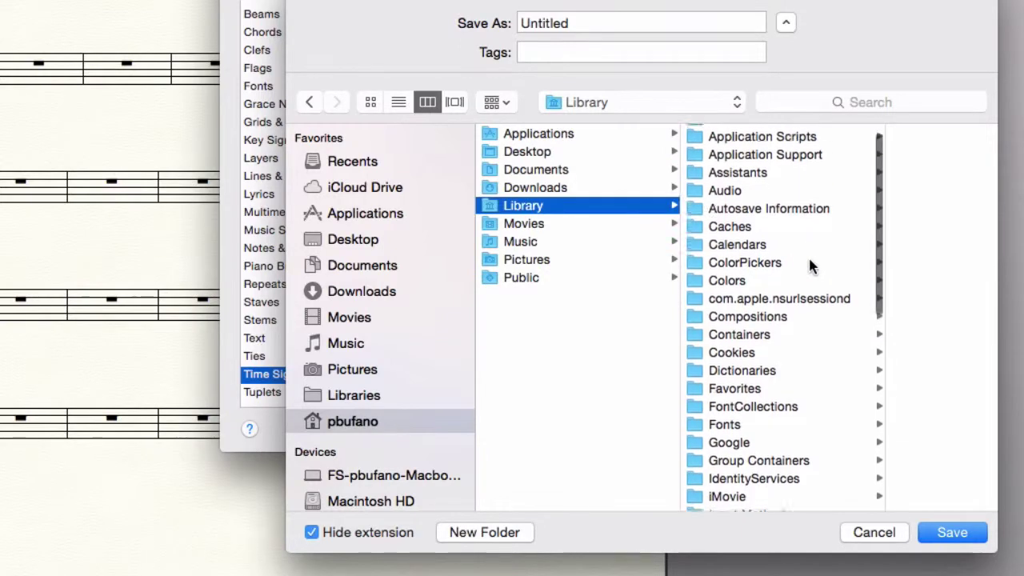
{"action": "left_click", "coordinate": [790, 152]}
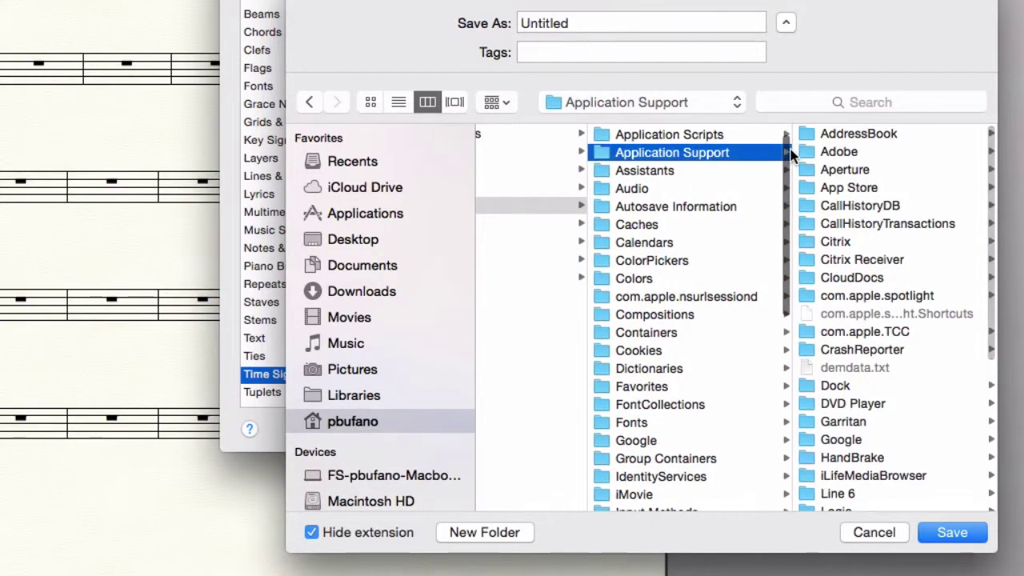
{"action": "scroll", "coordinate": [842, 296], "scroll_direction": "down", "scroll_amount": 5}
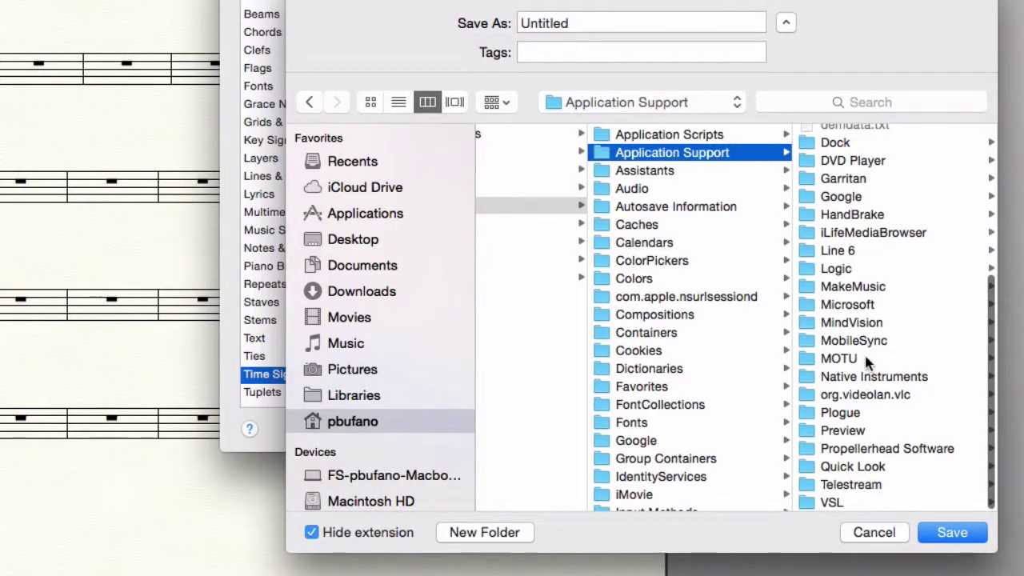
{"action": "left_click", "coordinate": [852, 287]}
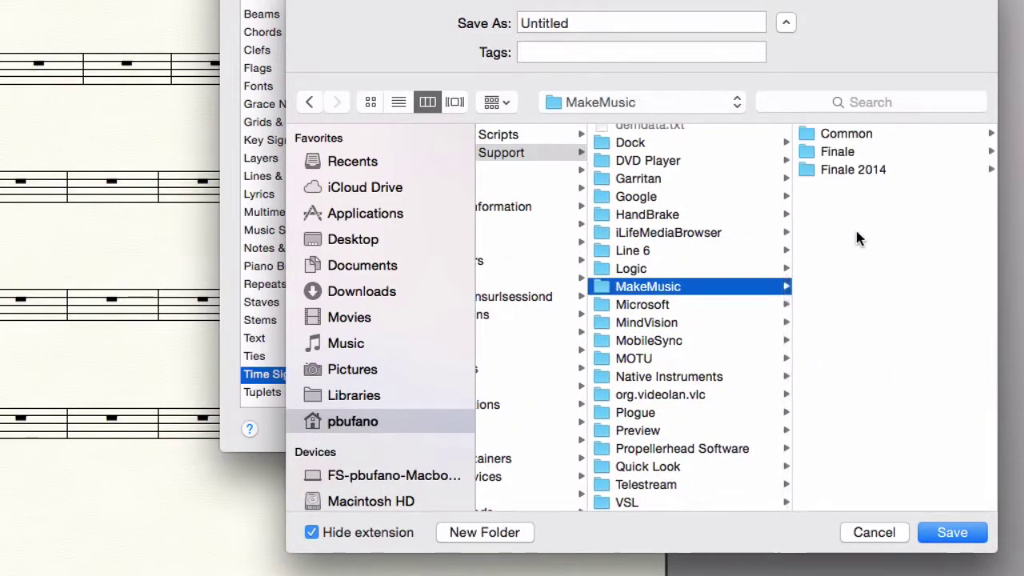
{"action": "left_click", "coordinate": [850, 171]}
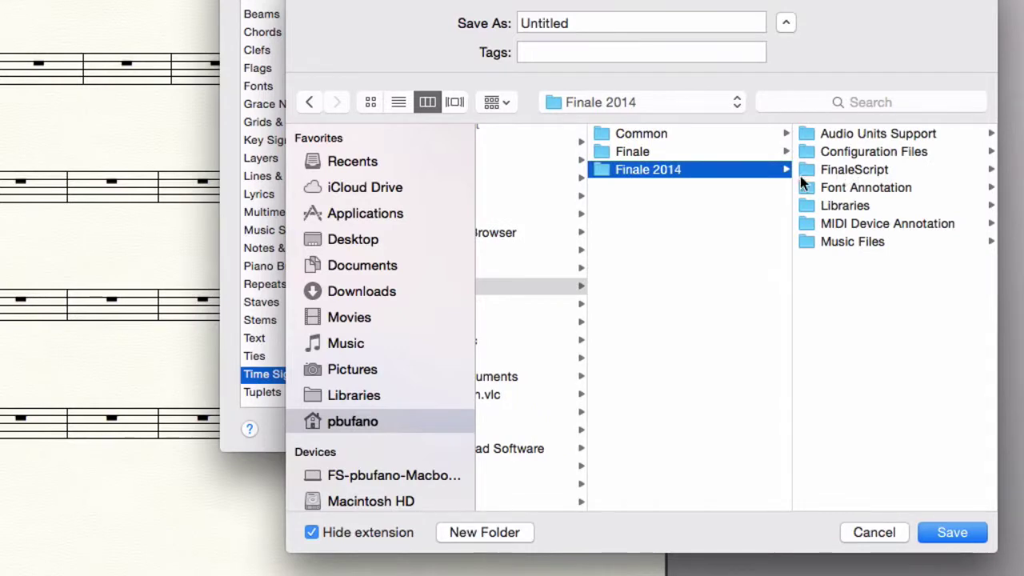
{"action": "left_click", "coordinate": [829, 206]}
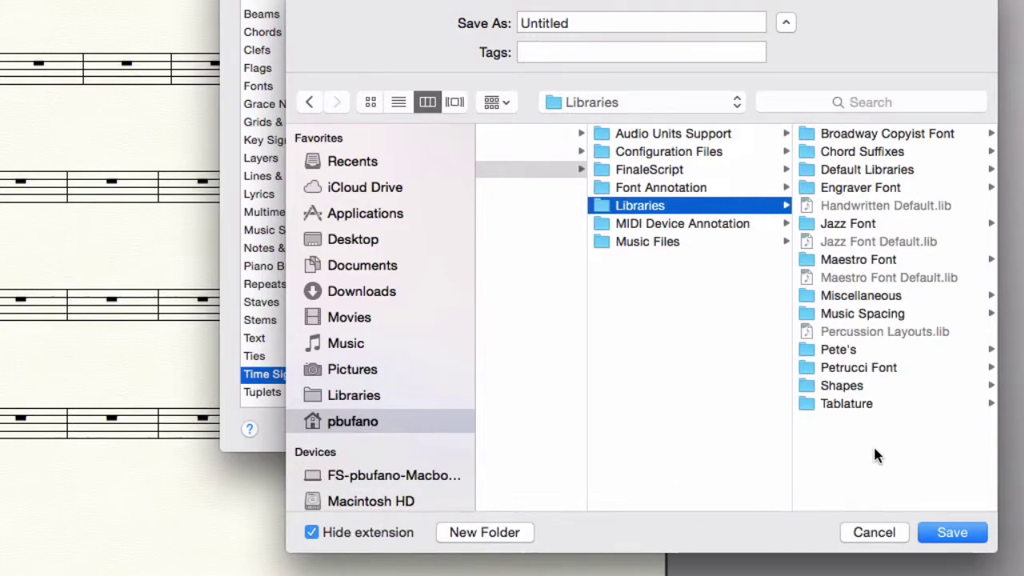
Show the extension and save the library as 'my doc options.lib'
{"action": "left_click", "coordinate": [358, 534]}
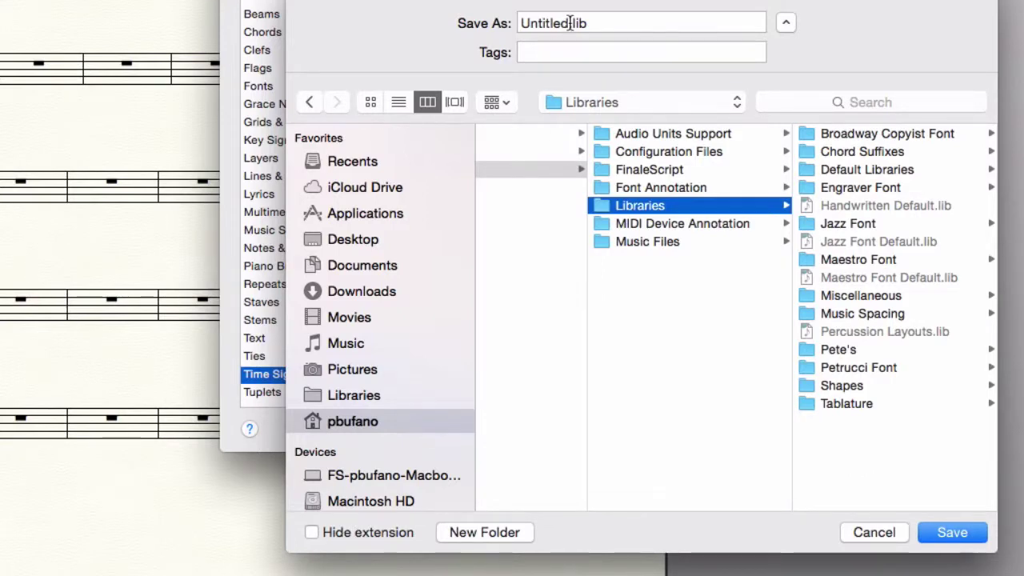
{"action": "double_click", "coordinate": [544, 23]}
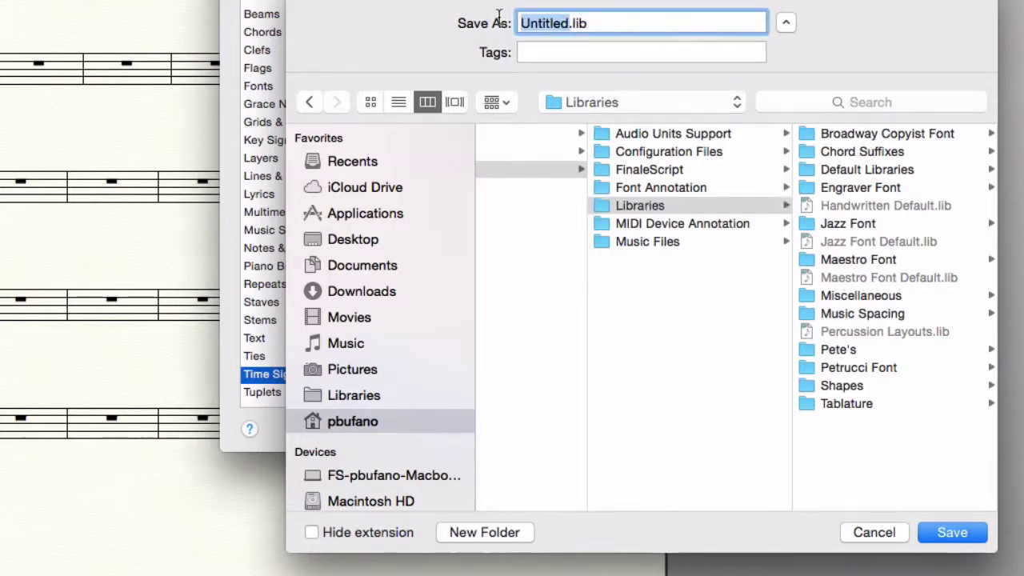
{"action": "type", "text": "my doc options"}
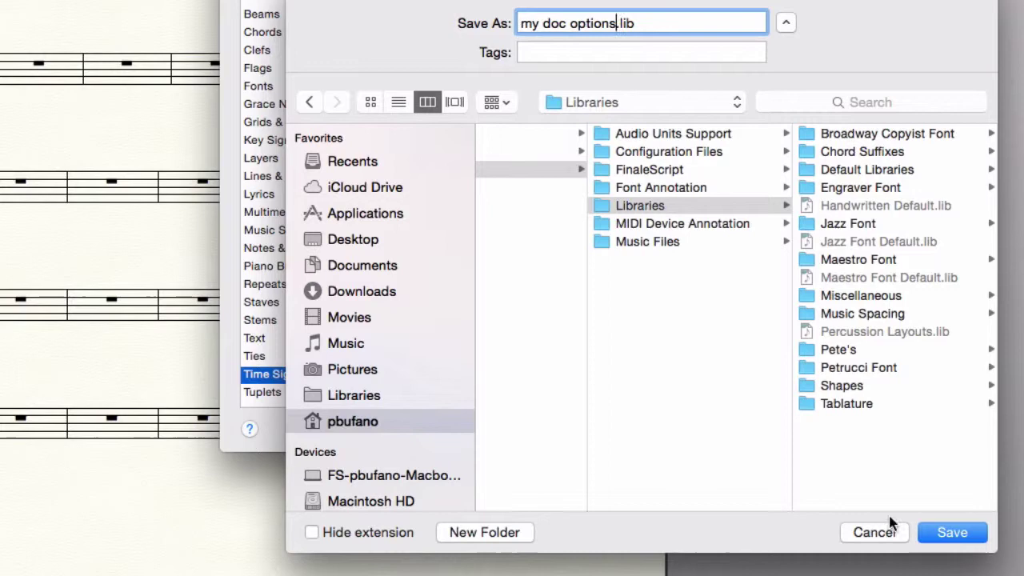
{"action": "left_click", "coordinate": [949, 533]}
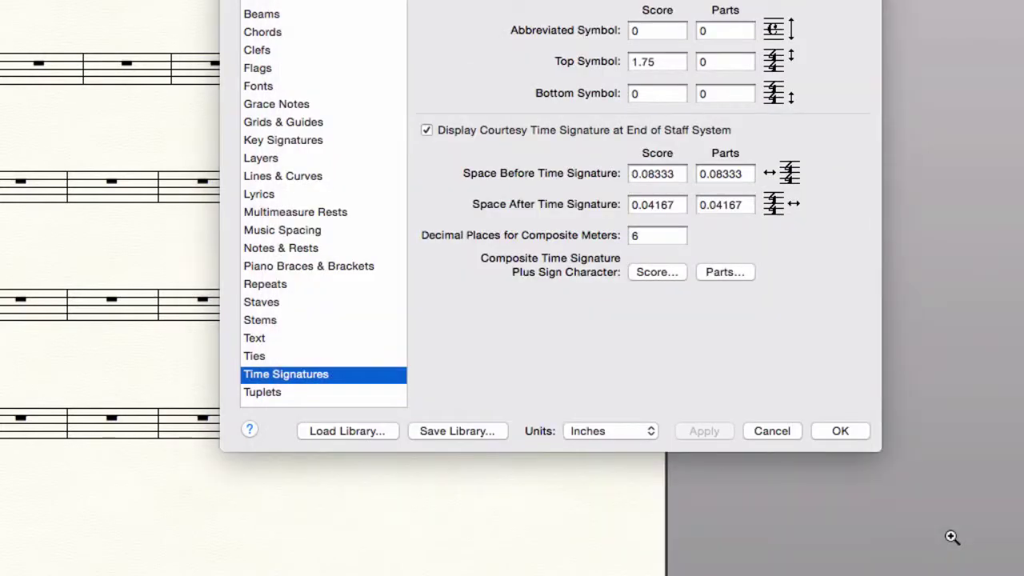
Close Document Options and the score window, saving the score as 'example' on the Desktop
{"action": "left_click", "coordinate": [847, 428]}
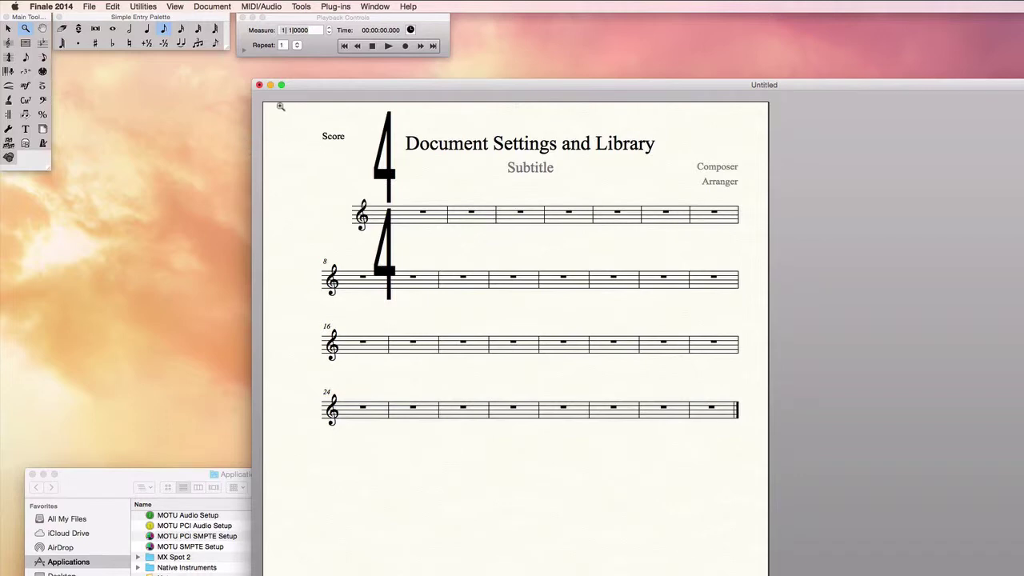
{"action": "left_click", "coordinate": [259, 85]}
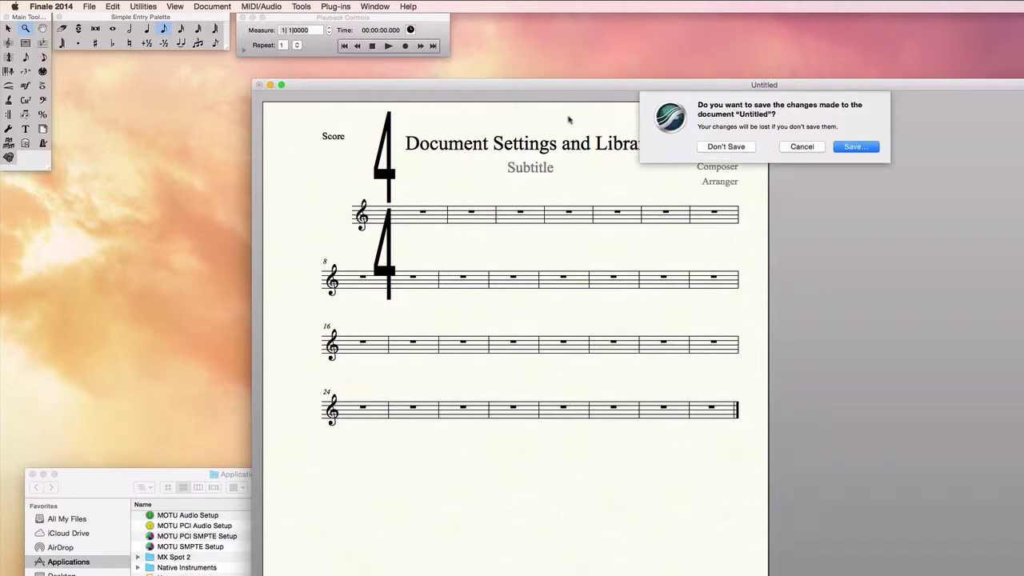
{"action": "left_click", "coordinate": [853, 147]}
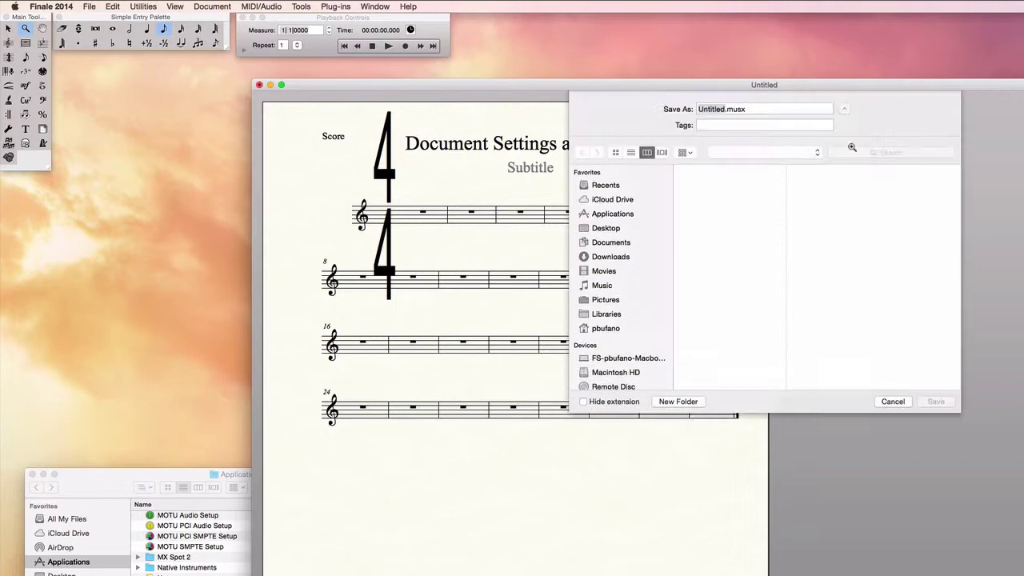
{"action": "left_click", "coordinate": [611, 232]}
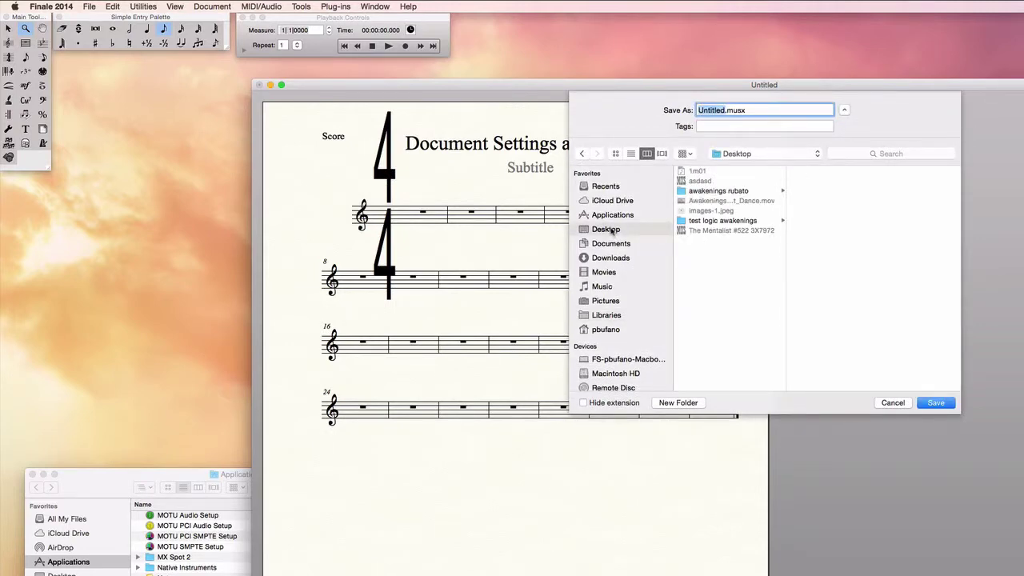
{"action": "type", "text": "example 1"}
{"action": "key", "text": "Return"}
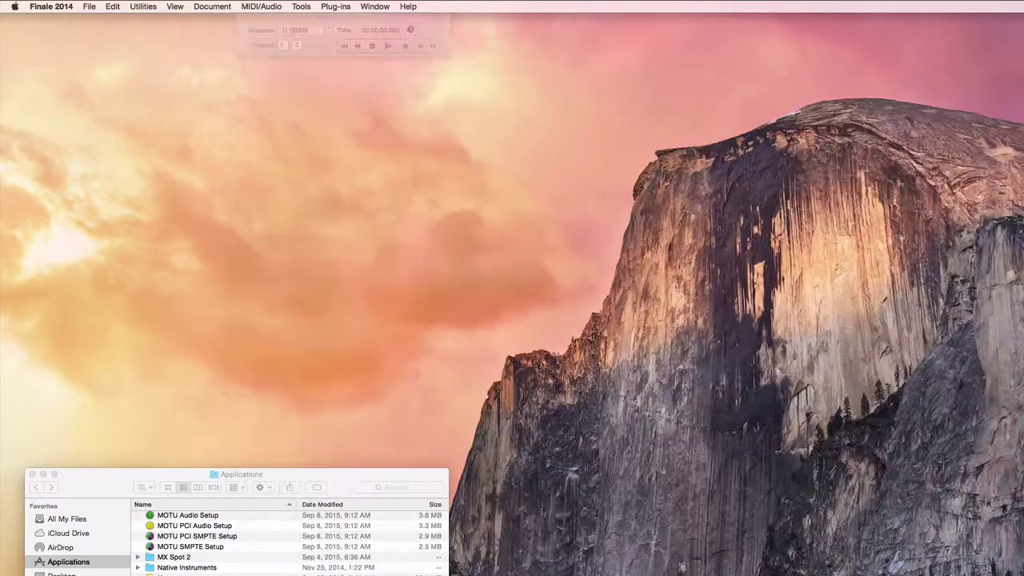
Start the Setup Wizard from the Launch Window, keeping the default ensemble and document style
{"action": "left_click", "coordinate": [89, 8]}
{"action": "left_click", "coordinate": [94, 20]}
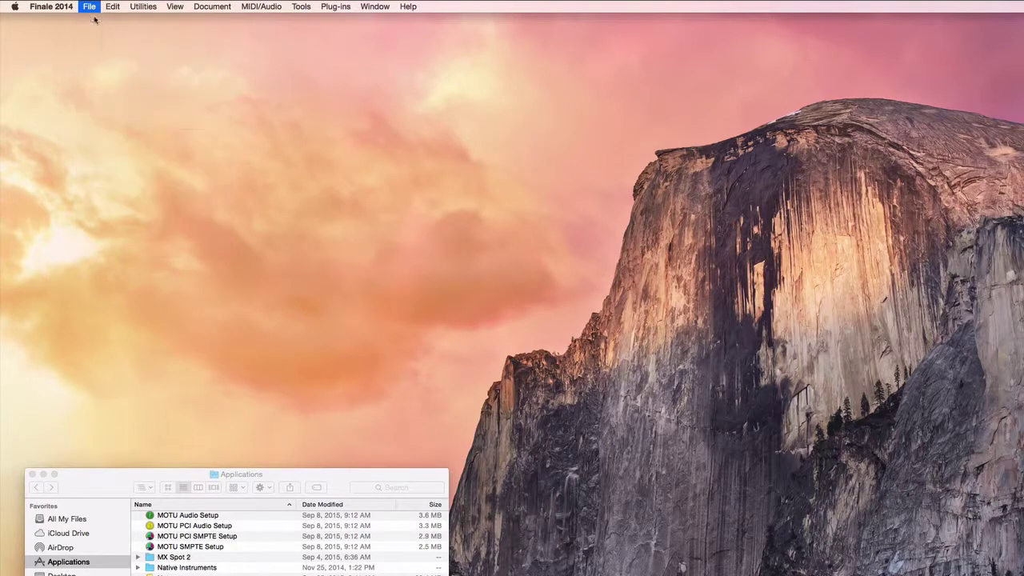
{"action": "left_click", "coordinate": [569, 258]}
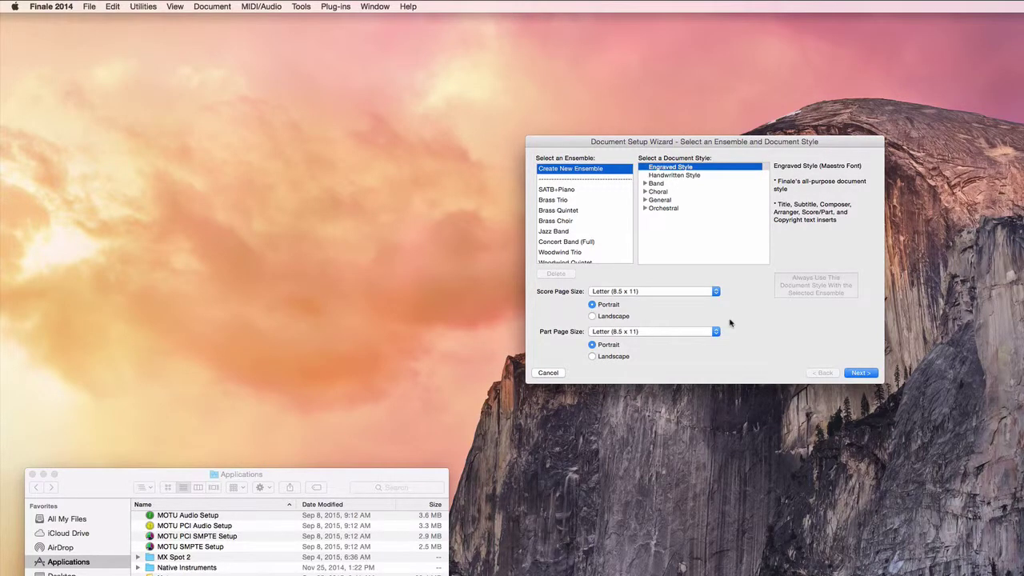
{"action": "left_click", "coordinate": [853, 372]}
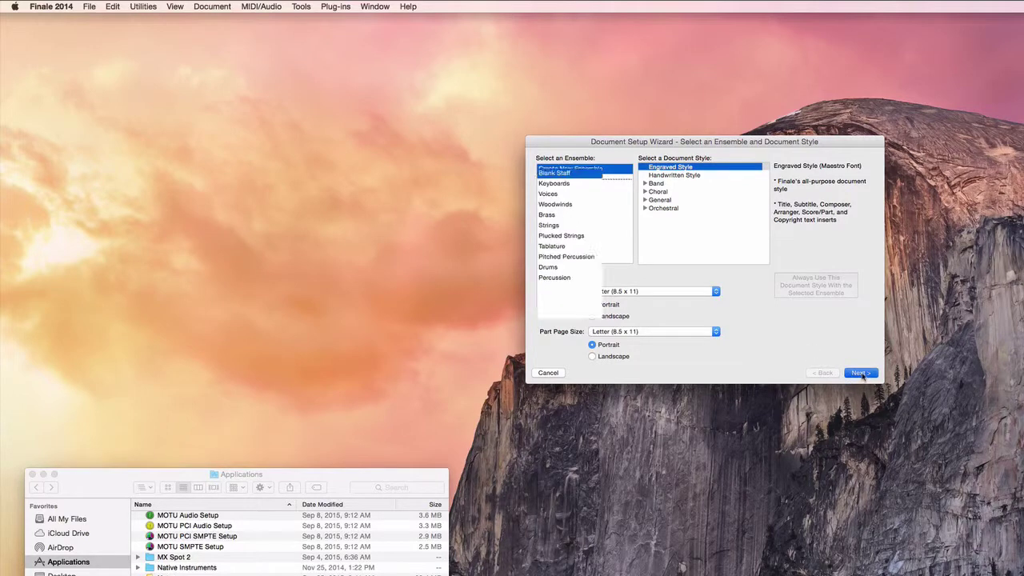
Add a Blank Staff, accept the title 'Loading a Library', and finish creating the score
{"action": "left_click", "coordinate": [647, 174]}
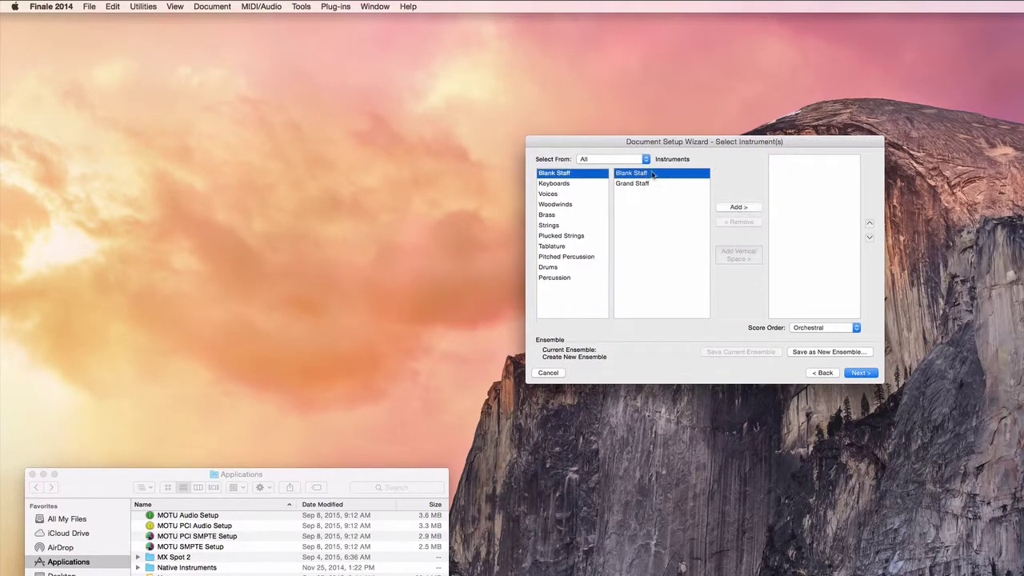
{"action": "left_click", "coordinate": [738, 206]}
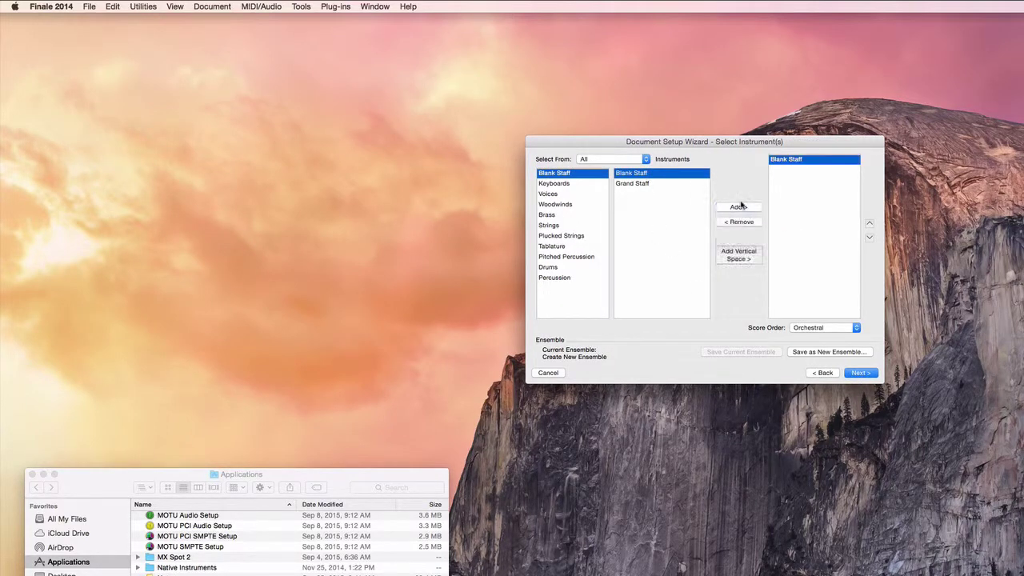
{"action": "left_click", "coordinate": [854, 374]}
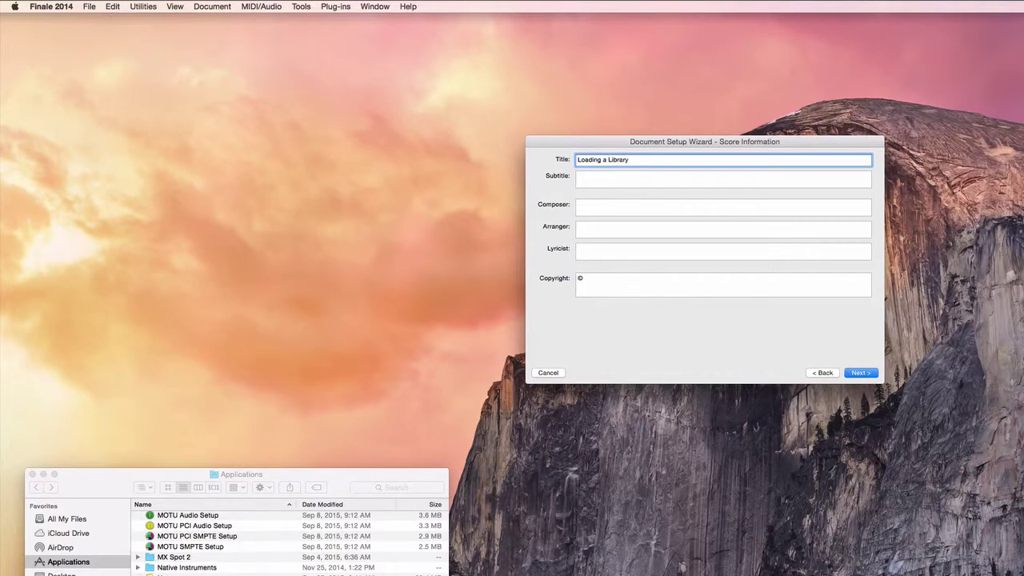
{"action": "key", "text": "Return"}
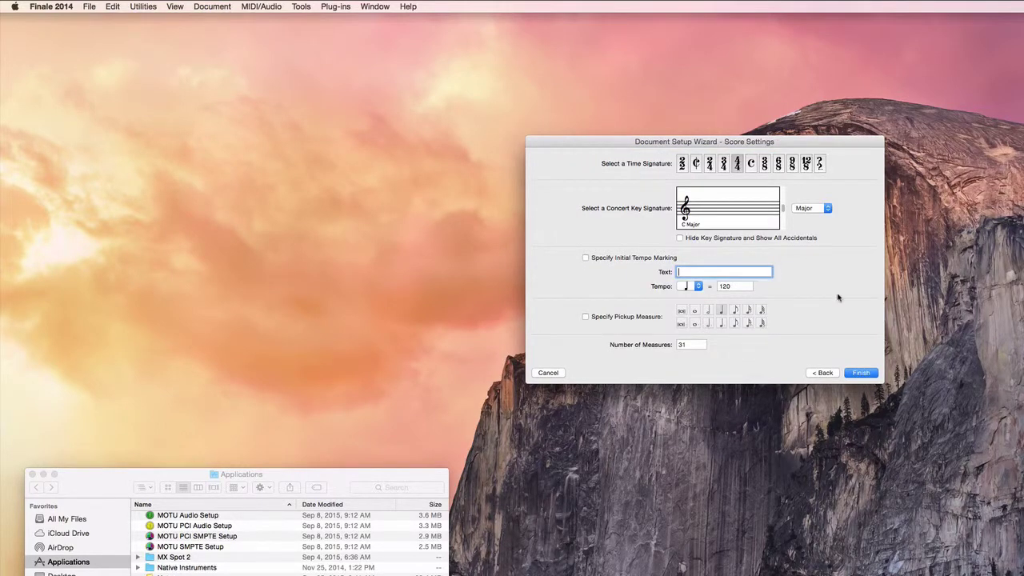
{"action": "left_click", "coordinate": [858, 373]}
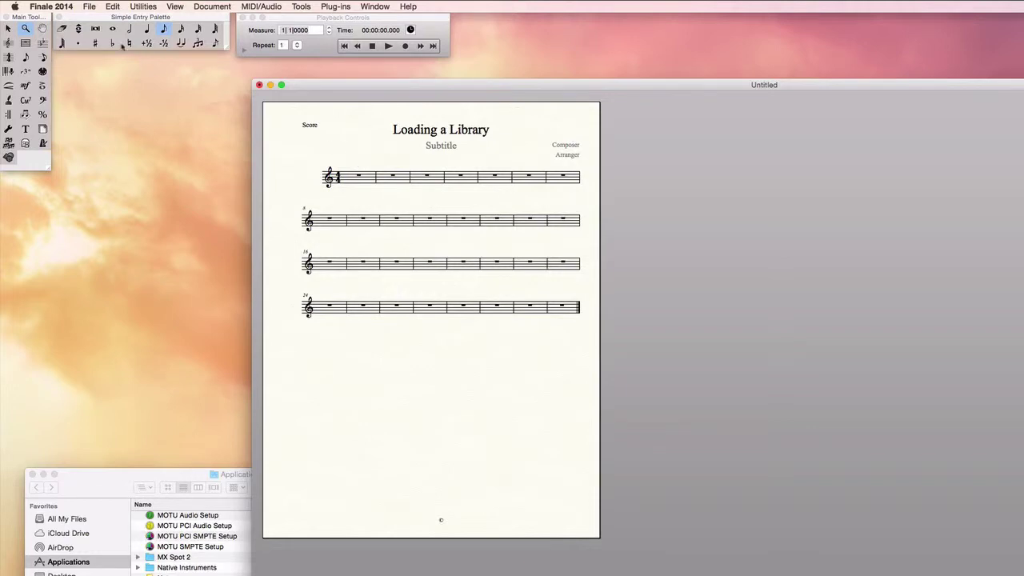
Load the 'my doc options.lib' library into the new score via File > Load Library
{"action": "left_click", "coordinate": [90, 6]}
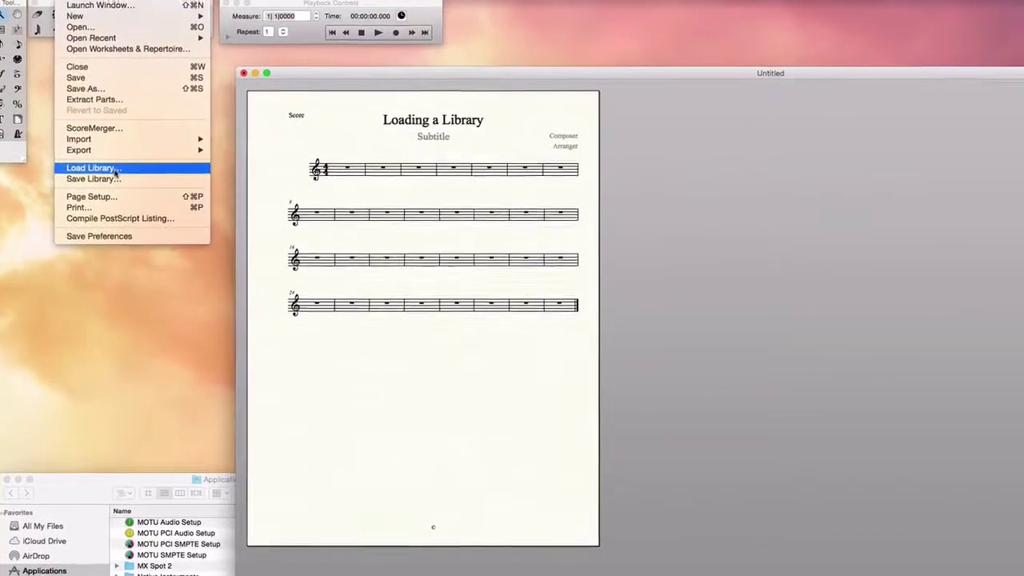
{"action": "left_click", "coordinate": [103, 169]}
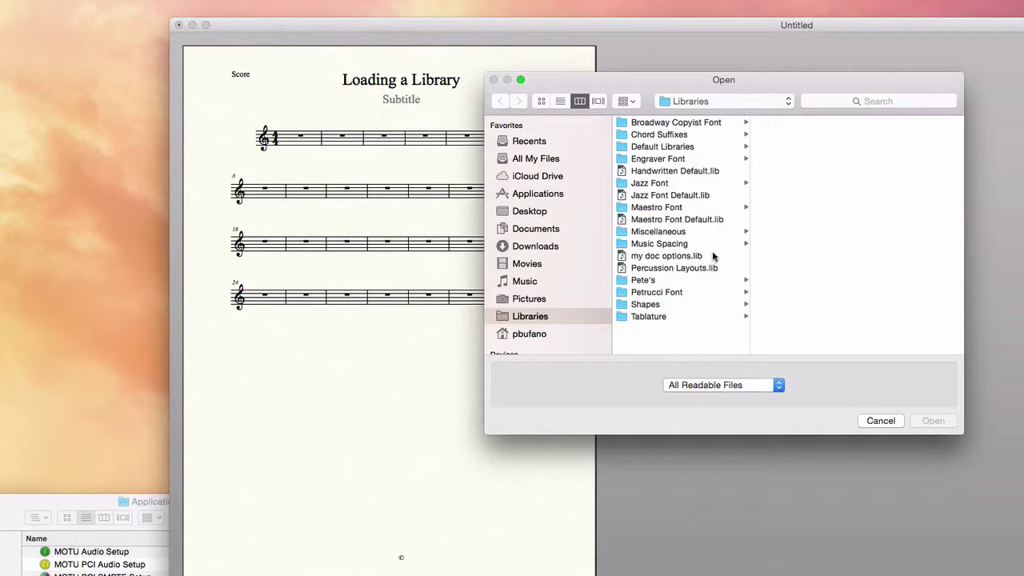
{"action": "left_click", "coordinate": [629, 257]}
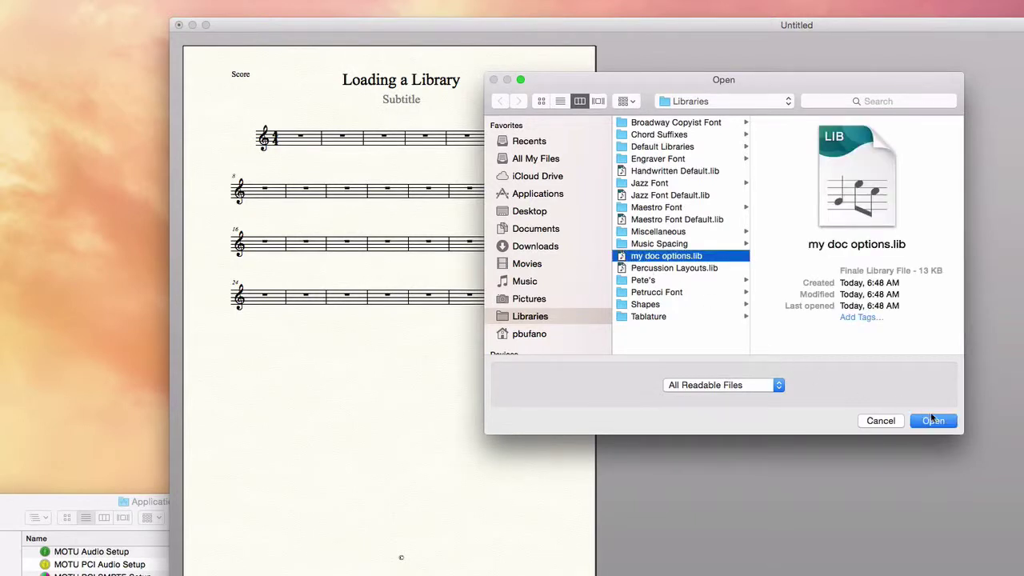
{"action": "left_click", "coordinate": [934, 421]}
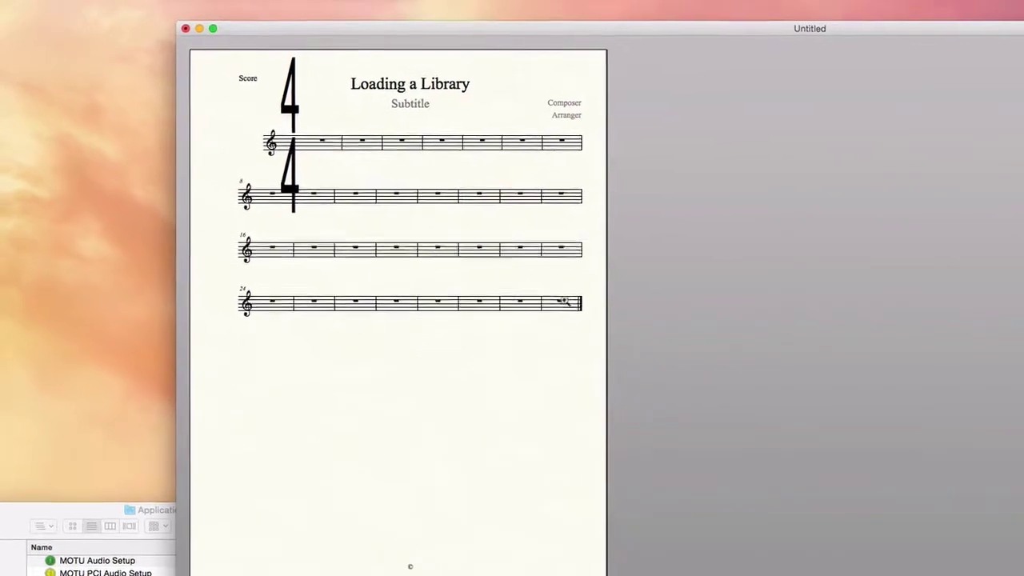